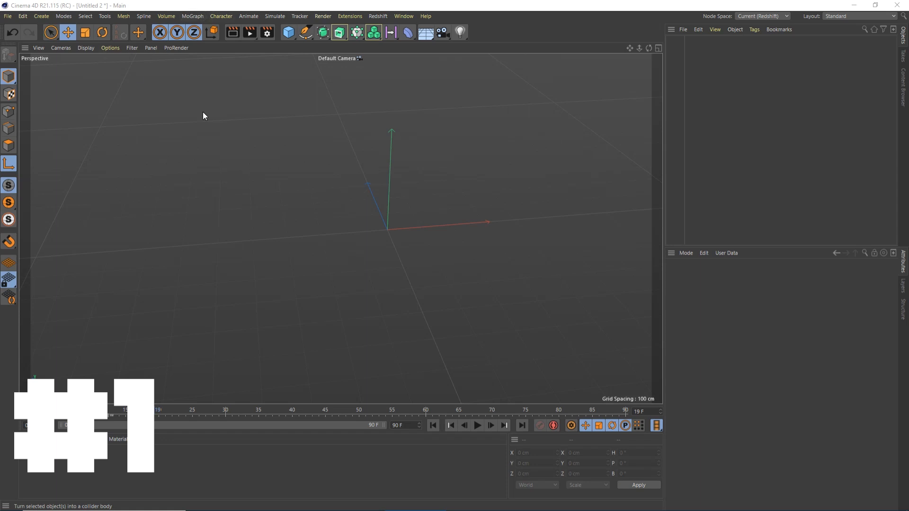
Step: Open the preferences and review the auto-save settings for files, including the interval, copy limit and save location choices
click(8, 17)
mouse_move(25, 13)
click(56, 144)
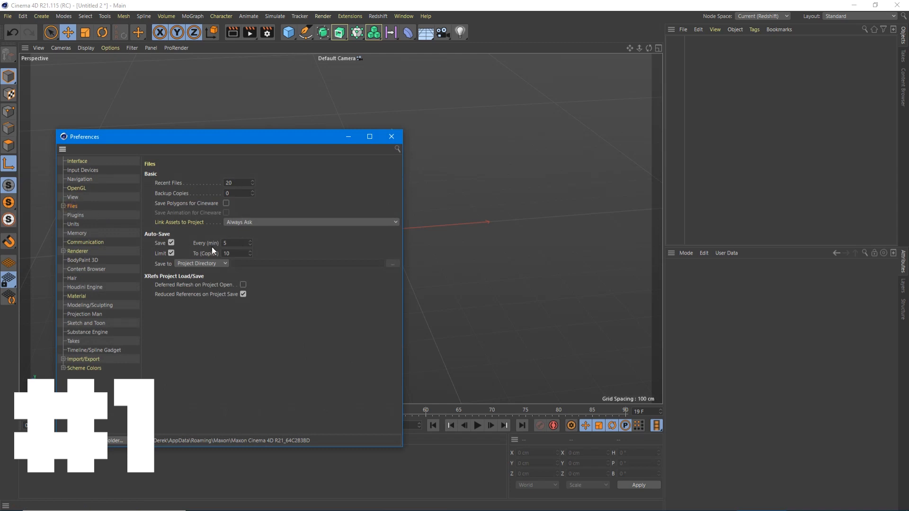
click(205, 264)
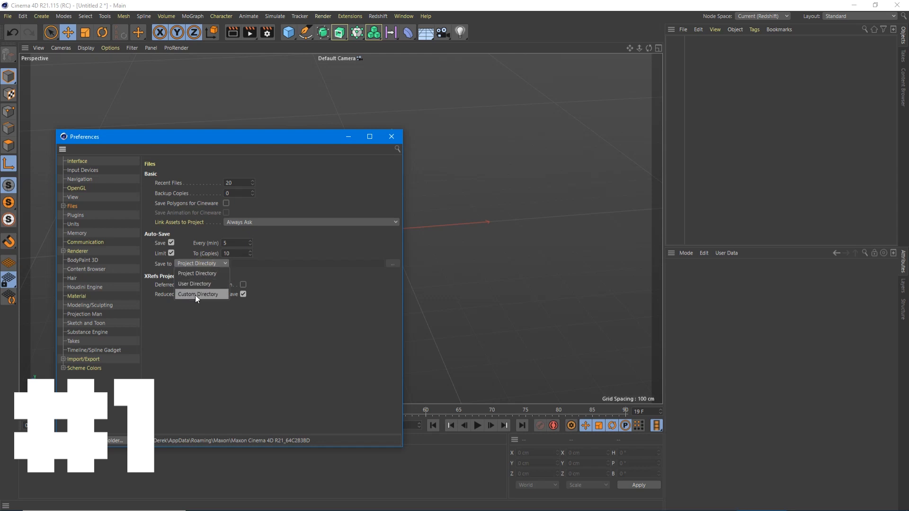
click(305, 288)
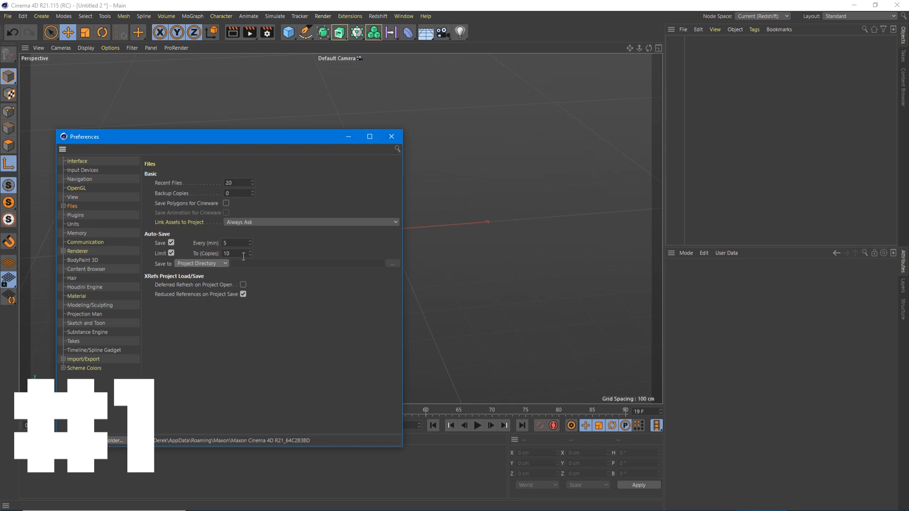
drag(201, 137, 274, 121)
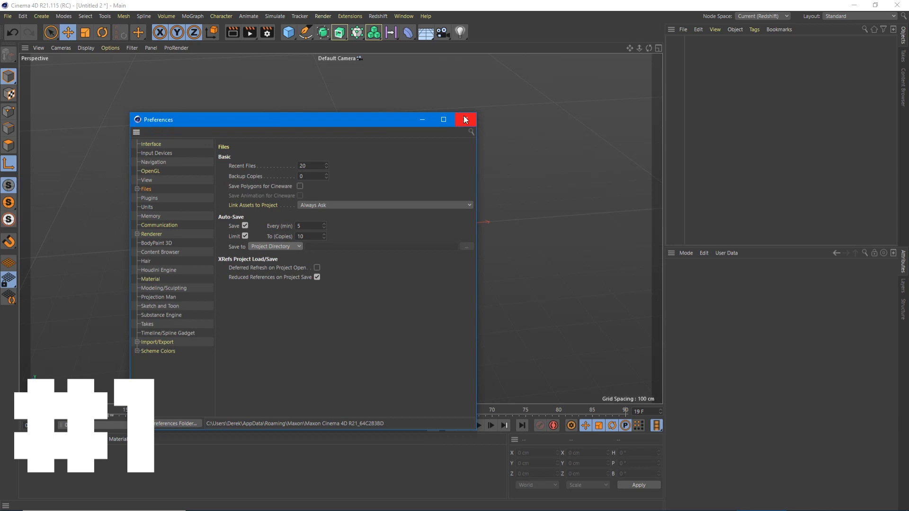
drag(374, 123, 294, 118)
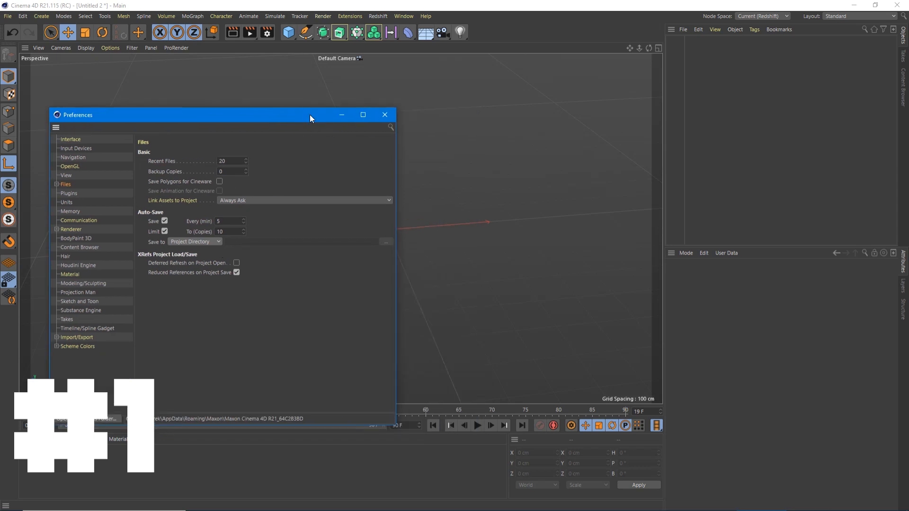
drag(326, 115, 330, 95)
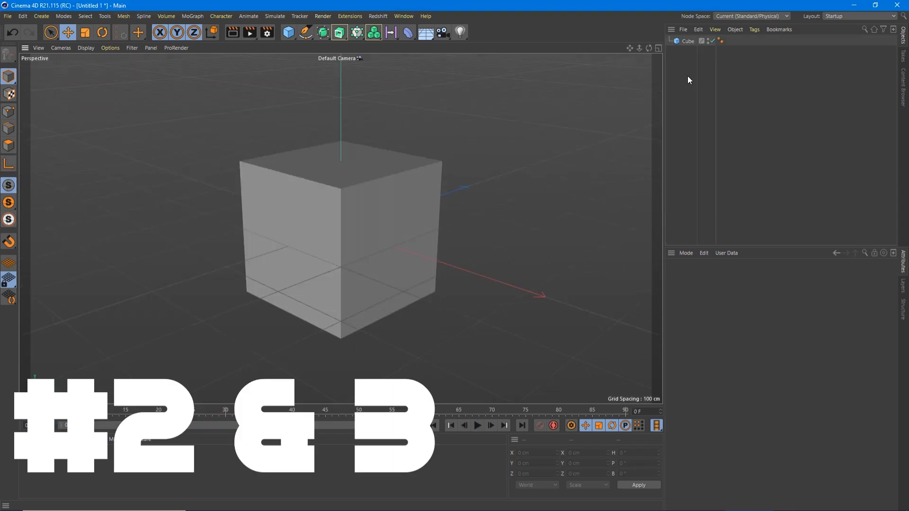
Step: Try a Subdivision Surface as the cube's parent, and remove it again so only the cube is left
click(684, 41)
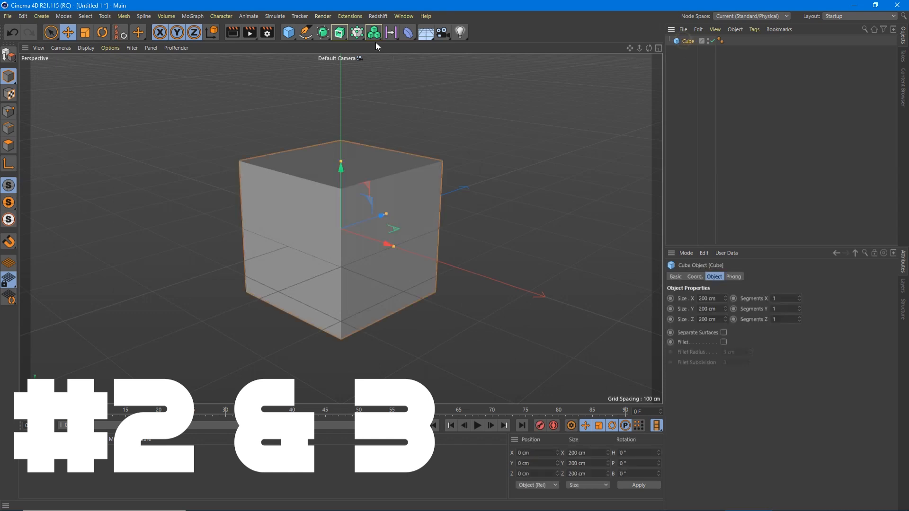
alt+click(338, 34)
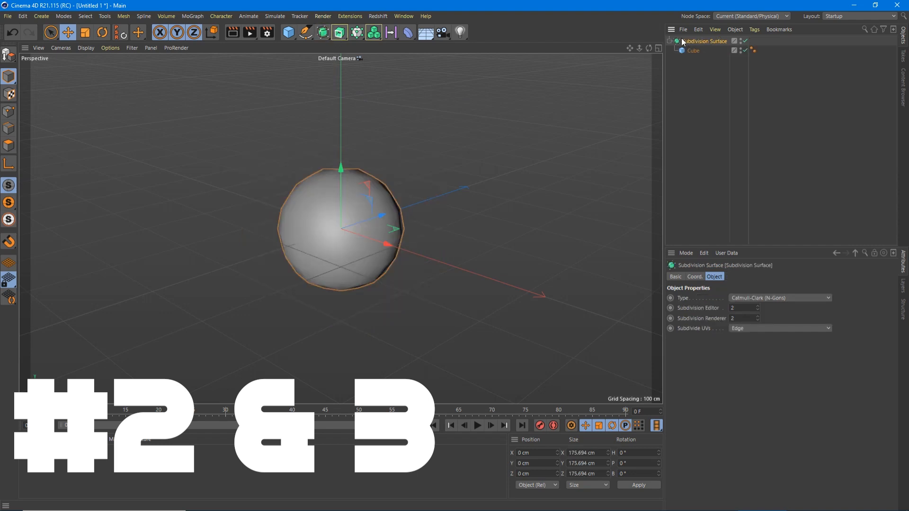
drag(693, 50, 693, 55)
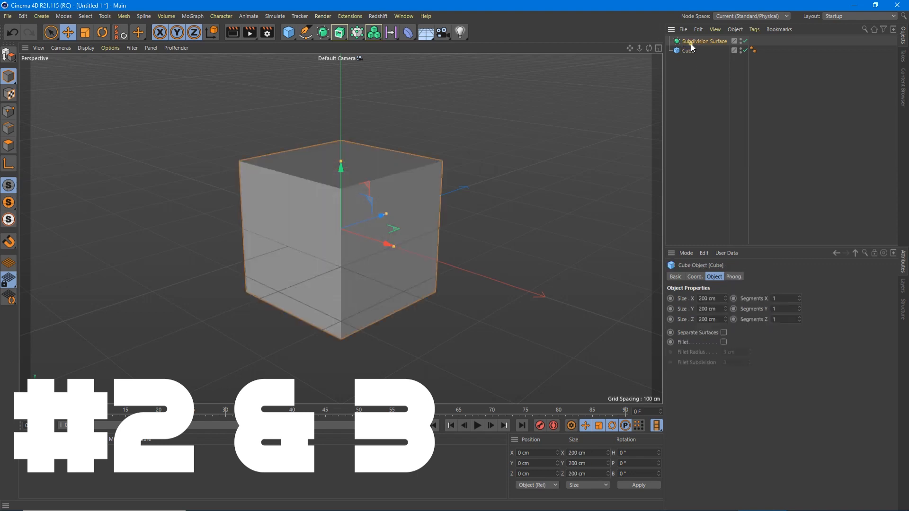
click(691, 43)
key(Delete)
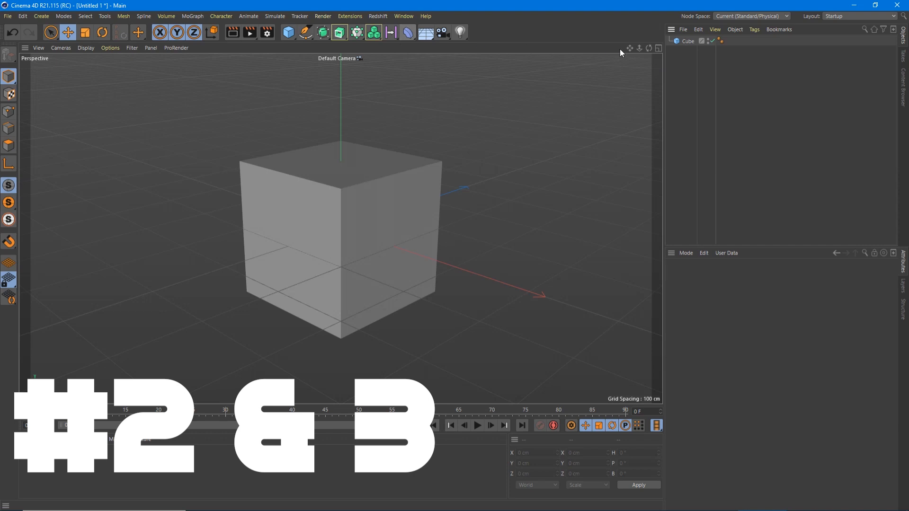
Step: Add a Bulge deformer directly as a child of the cube
click(685, 42)
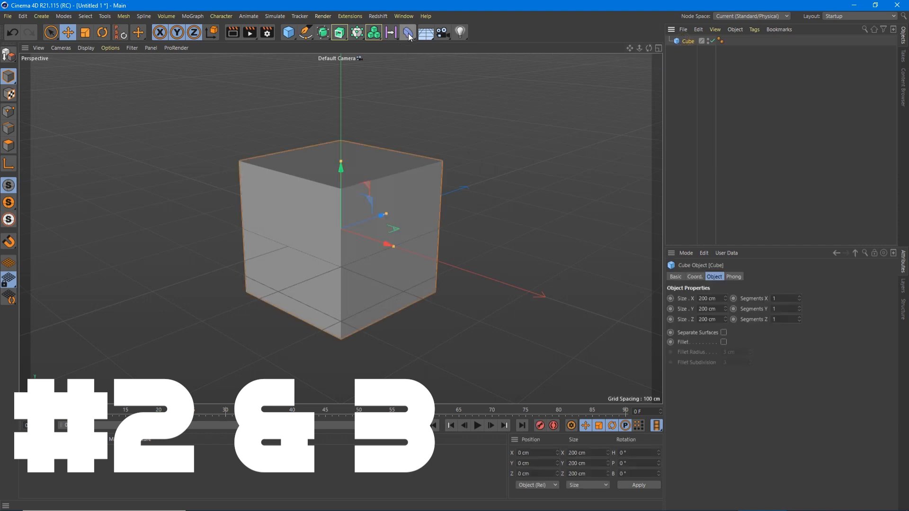
shift+click(408, 33)
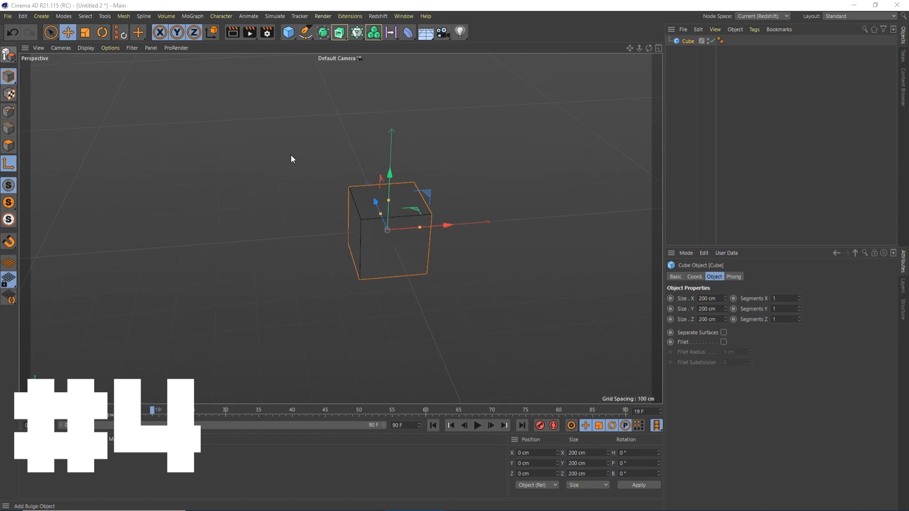
Step: Try converting the parametric cube into an editable polygon object, and undo the conversion
key(c)
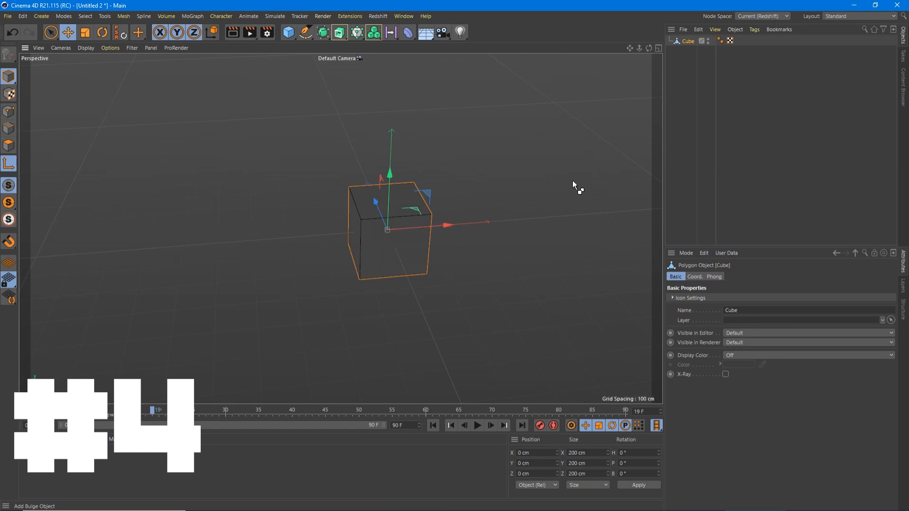
key(ctrl+z)
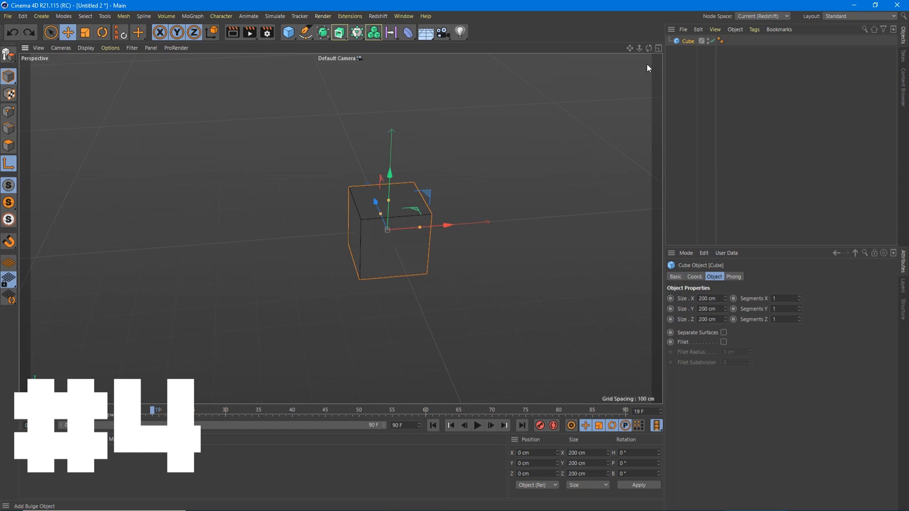
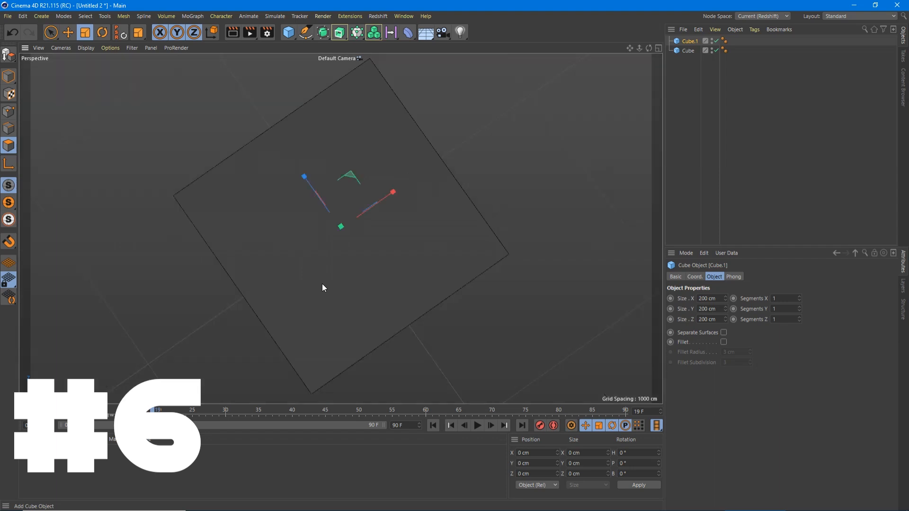
Step: Toggle the viewport and render visibility of the two cubes individually, hiding the large cube
scroll(322, 284, down, 5)
mouse_move(322, 283)
alt+mouse_down()
mouse_move(317, 268)
mouse_move(343, 197)
mouse_move(335, 155)
mouse_move(289, 189)
mouse_move(321, 276)
alt+mouse_up()
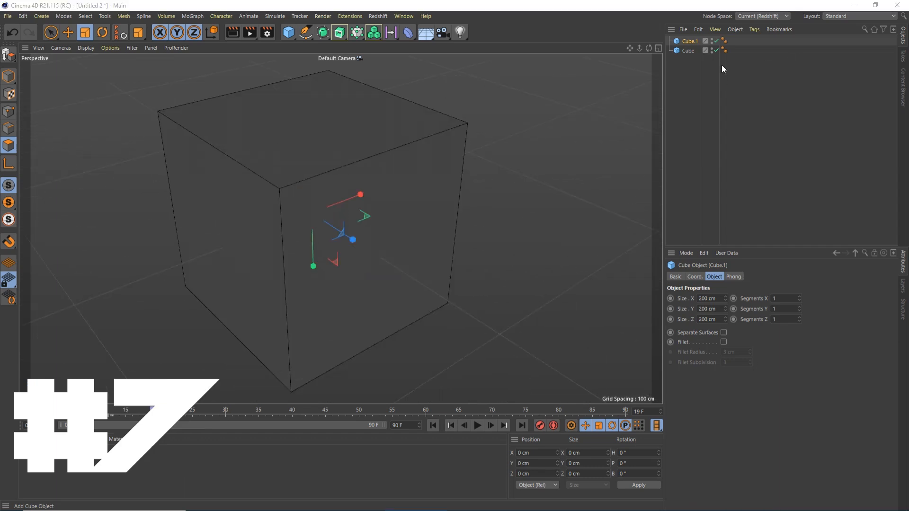
click(712, 41)
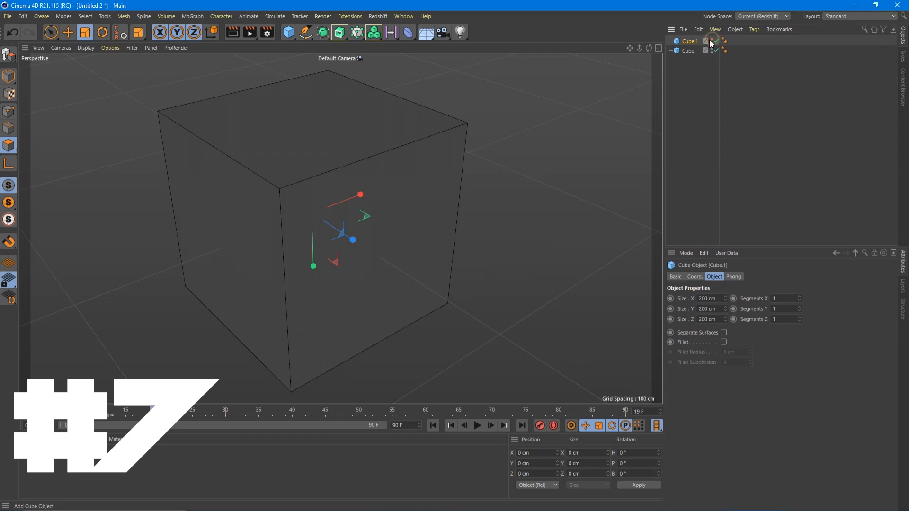
click(712, 42)
click(712, 50)
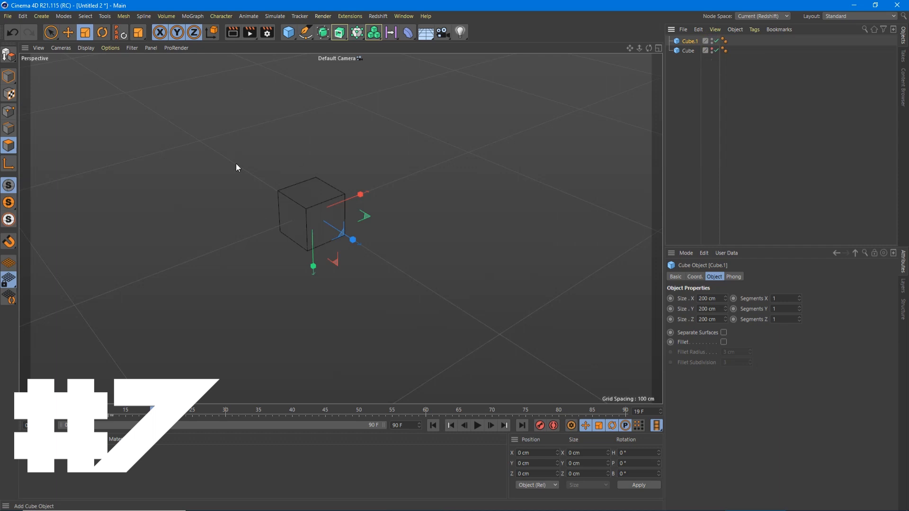
click(712, 53)
click(711, 53)
click(713, 56)
click(712, 51)
click(713, 48)
Step: Paste six duplicates of the large cube into the scene
click(689, 51)
key(ctrl+v)
key(ctrl+v)
key(ctrl+v)
key(ctrl+v)
key(ctrl+v)
key(ctrl+v)
Step: Show the original large cube and switch the visibility of the duplicate cubes several at a time
click(712, 104)
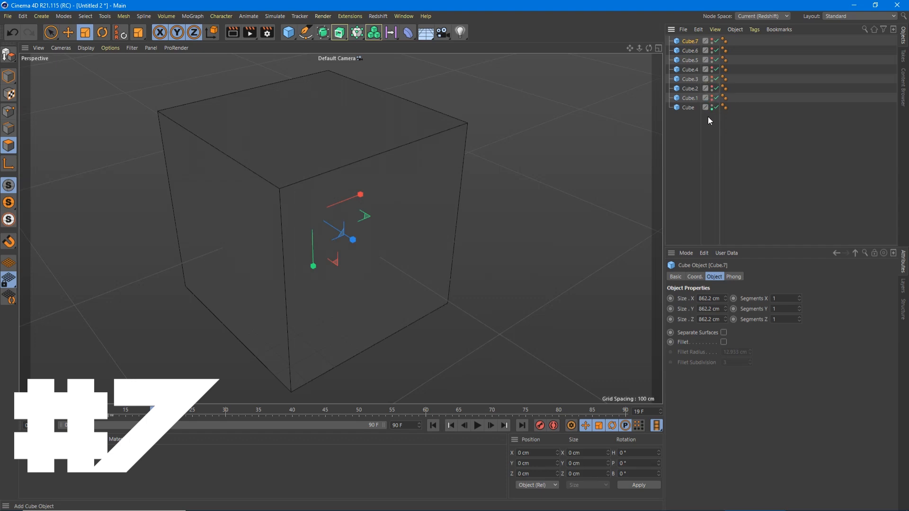
drag(711, 79, 711, 40)
drag(712, 79, 711, 51)
drag(712, 41, 714, 122)
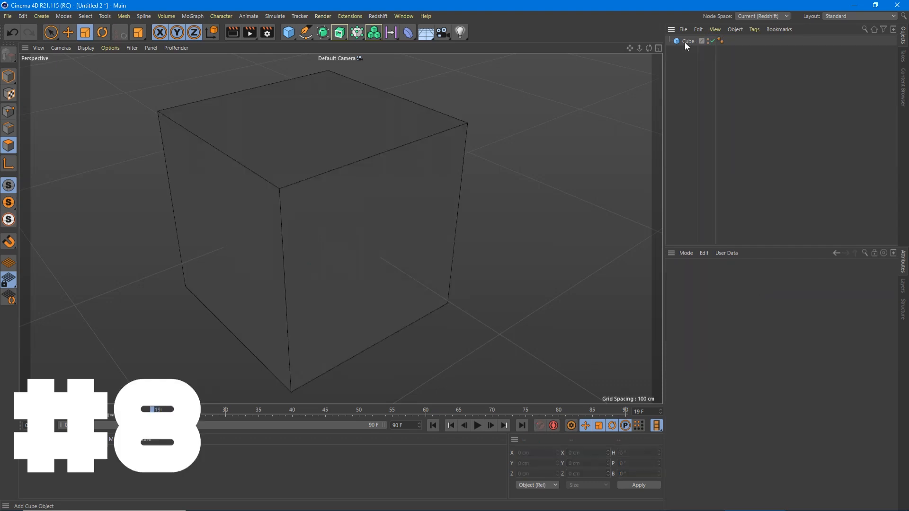
Step: Make the cube editable and select its front side polygon for a modeling command
click(8, 75)
click(312, 161)
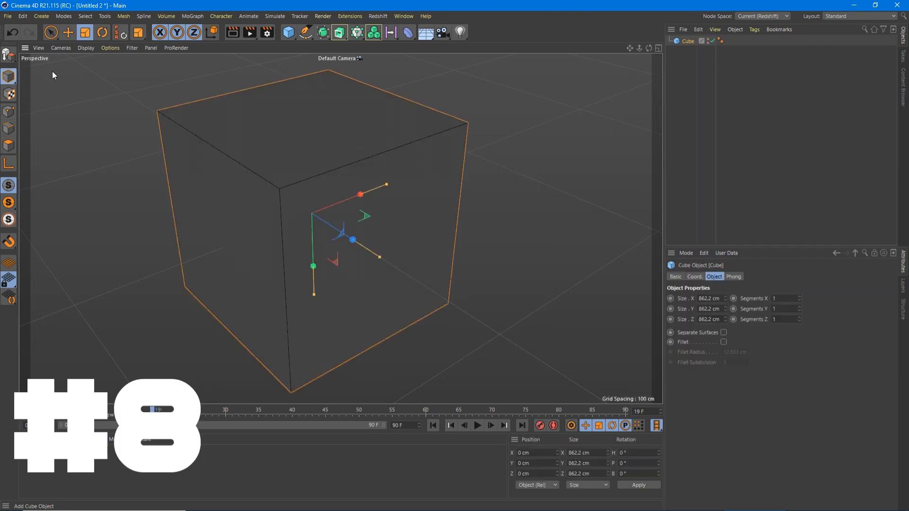
click(9, 54)
click(8, 145)
click(408, 254)
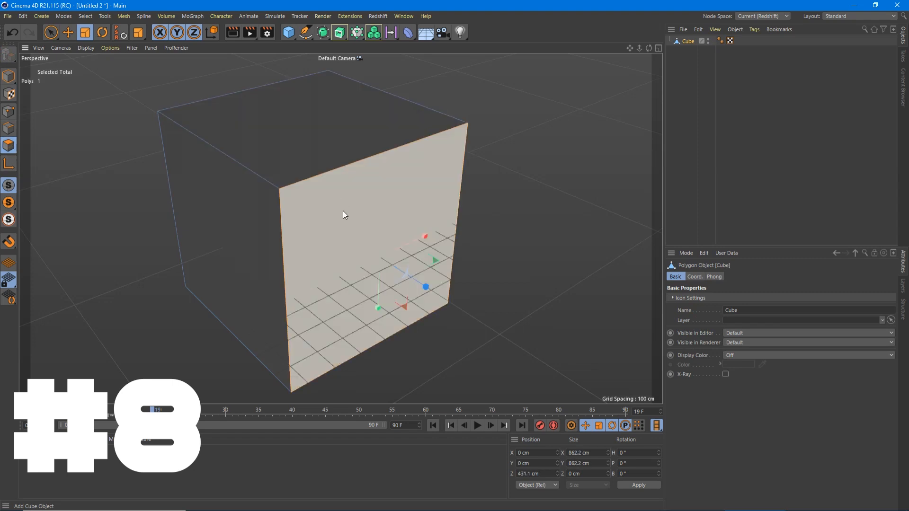
right_click(376, 243)
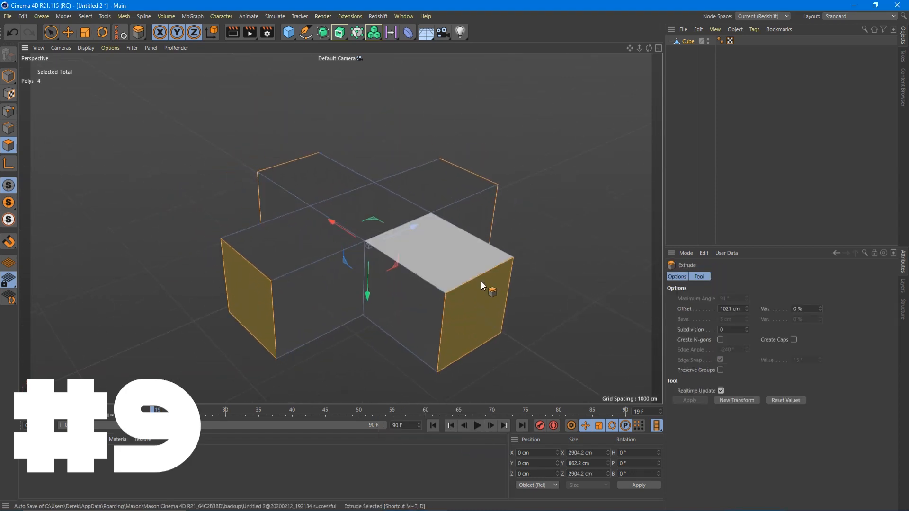
alt+drag(481, 282, 284, 184)
click(85, 48)
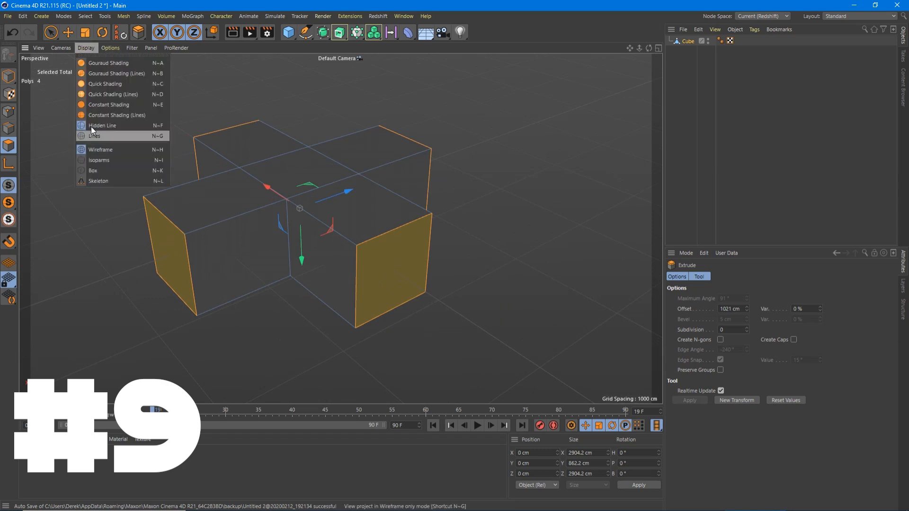
click(462, 199)
alt+drag(376, 240, 457, 146)
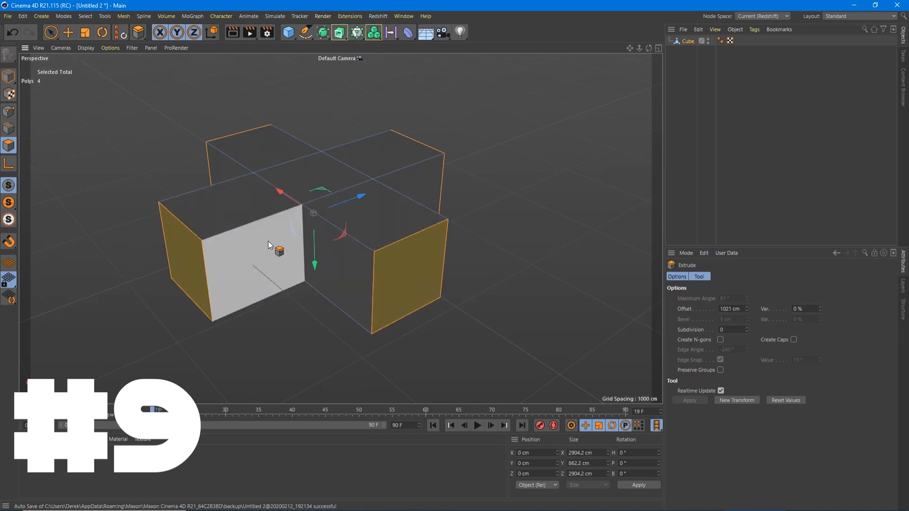
Step: Try cutting five evenly spaced loops across one arm of the cross-shaped mesh with Loop/Path Cut, and undo the cuts
right_click(280, 242)
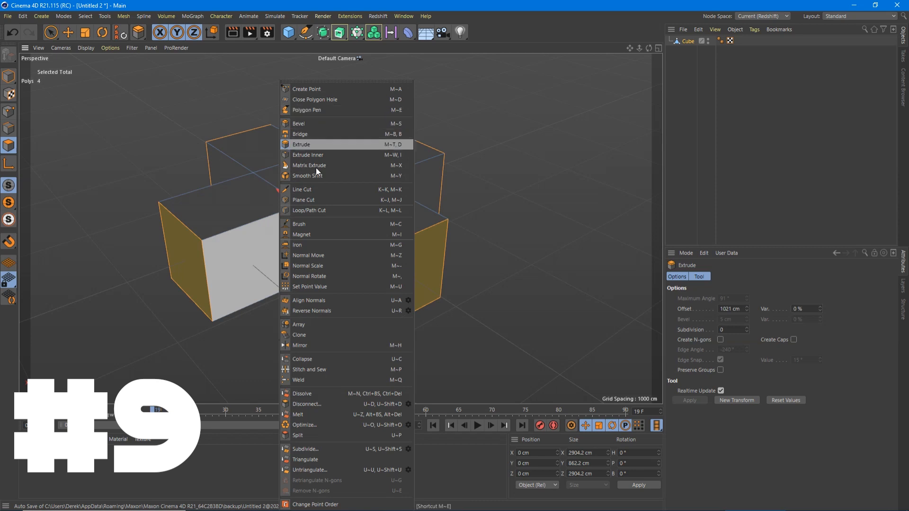
click(310, 211)
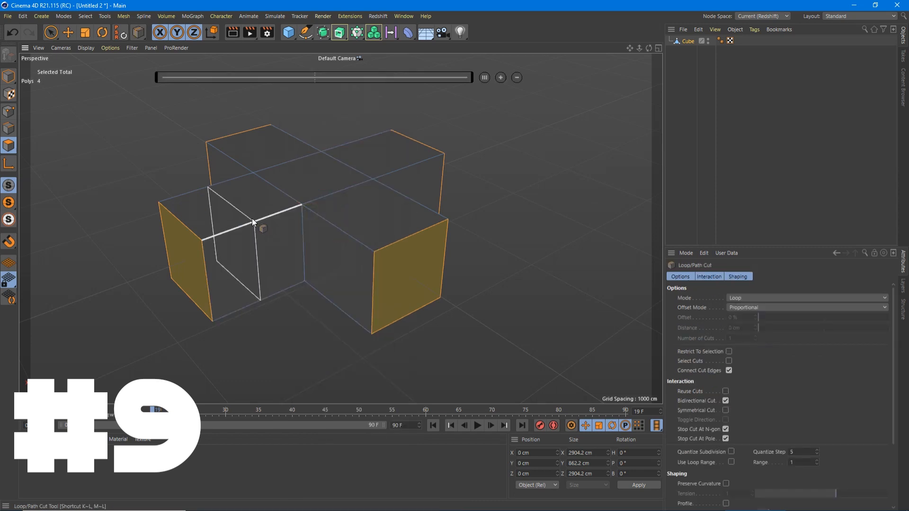
click(253, 218)
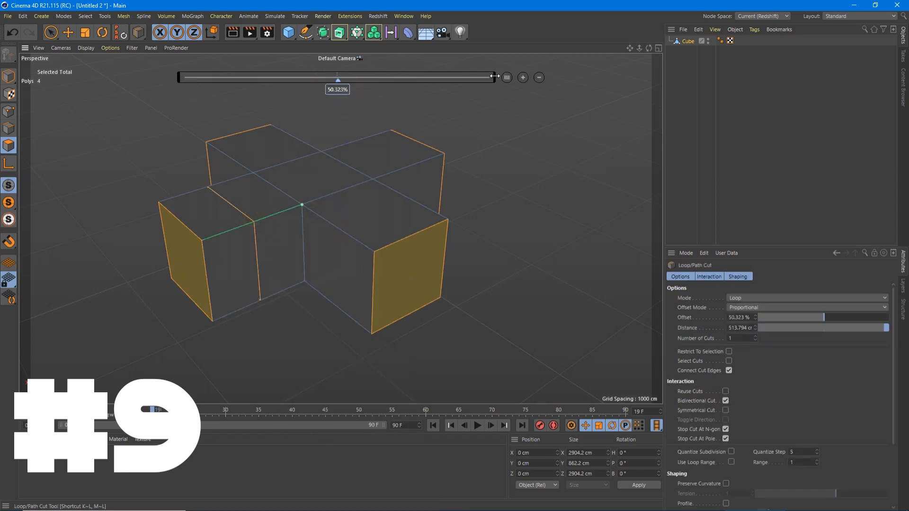
click(523, 78)
click(524, 77)
click(523, 78)
click(523, 78)
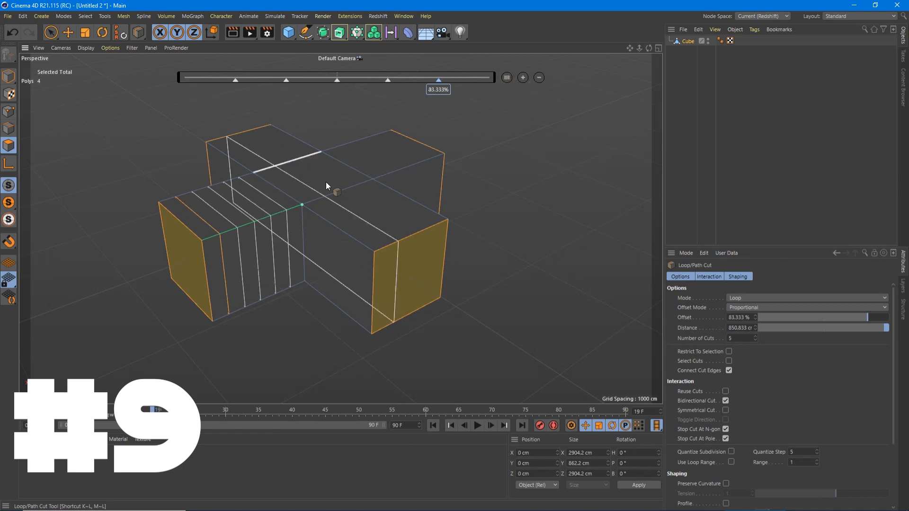
key(ctrl+z)
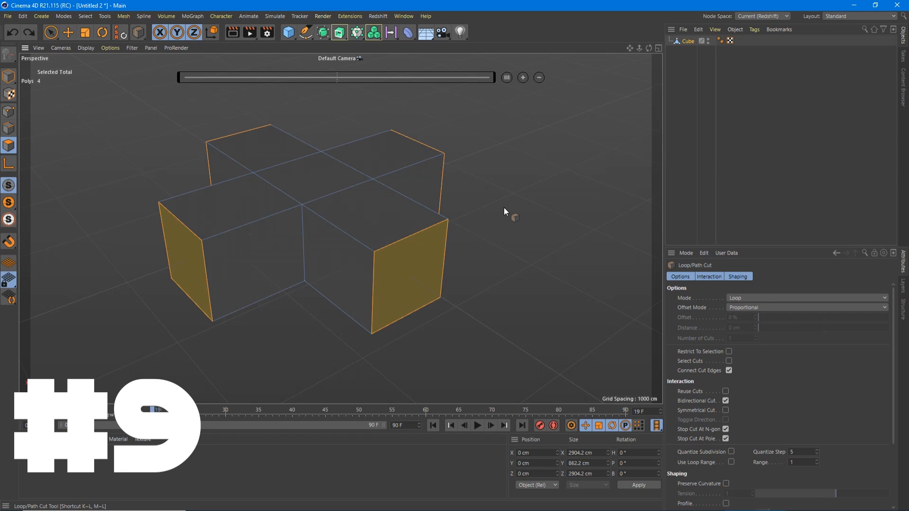
Step: Try a Subdivision Surface as the parent of the cross-shaped mesh, and undo it
click(685, 42)
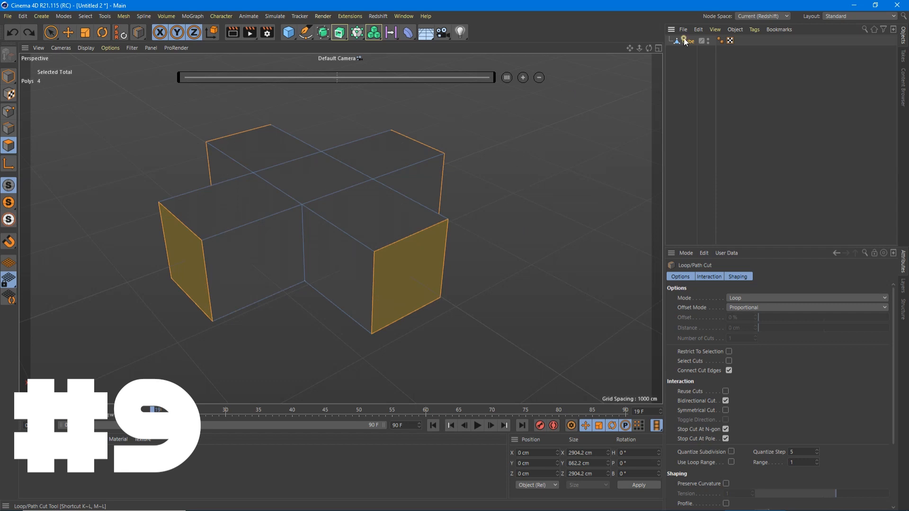
click(323, 33)
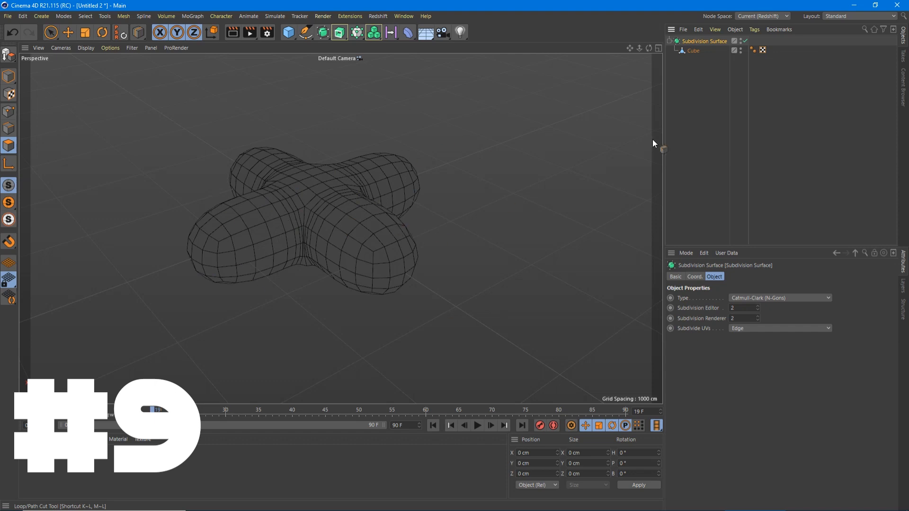
key(ctrl+z)
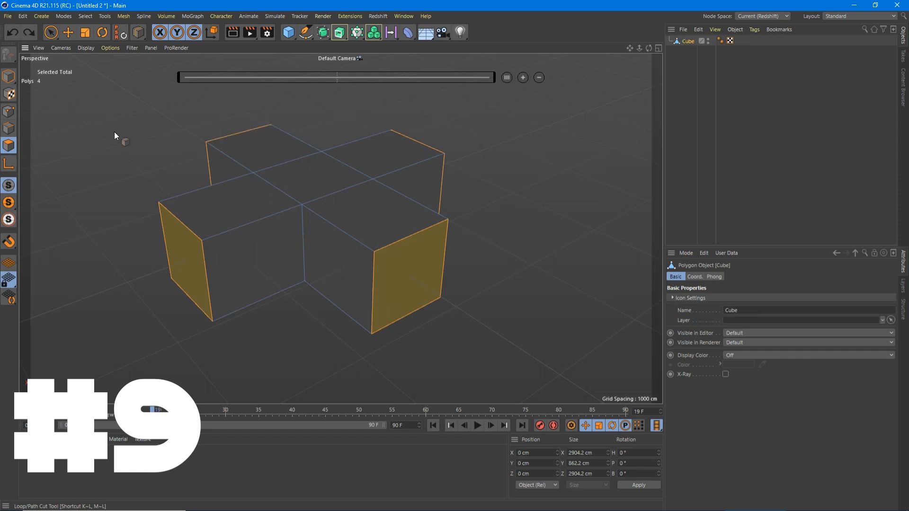
Step: Try subdividing all polygons of the cross-shaped mesh with Subdivision 2 and Smooth Subdivision enabled, and undo it
key(ctrl+a)
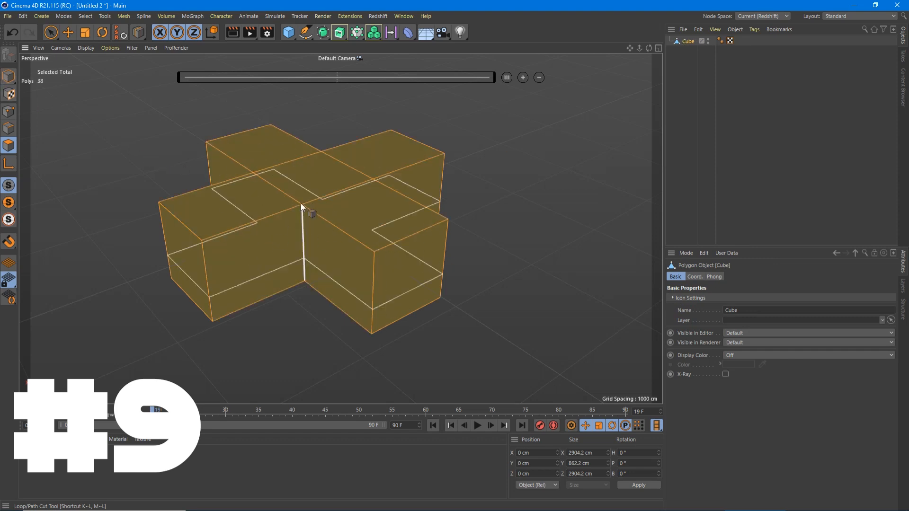
key(u)
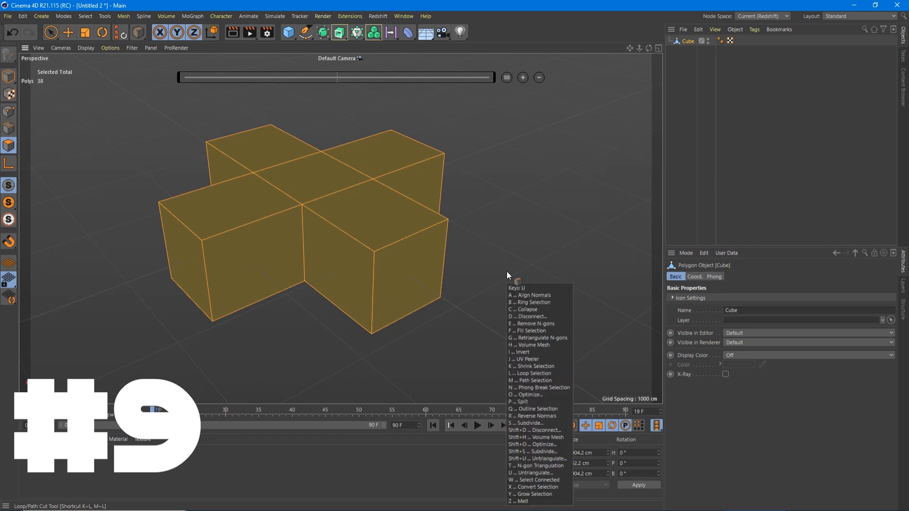
key(s)
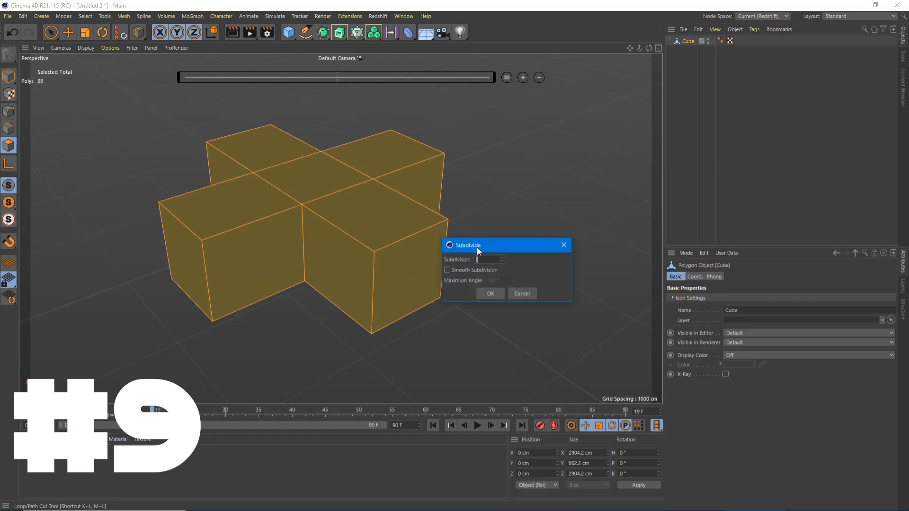
drag(477, 250, 498, 217)
click(469, 236)
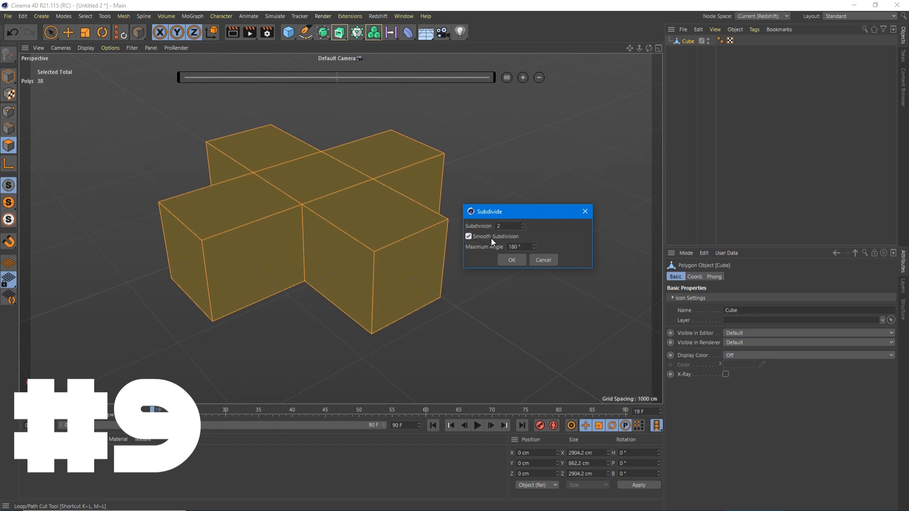
click(512, 260)
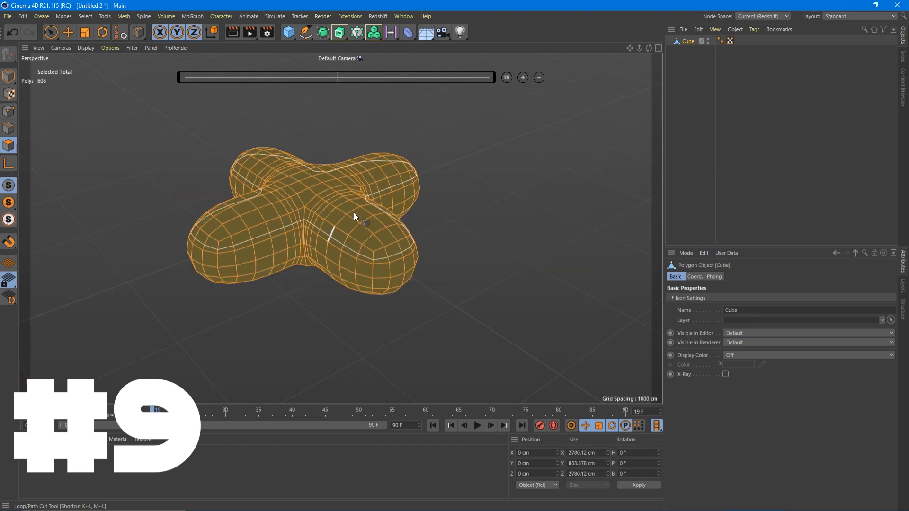
key(ctrl+z)
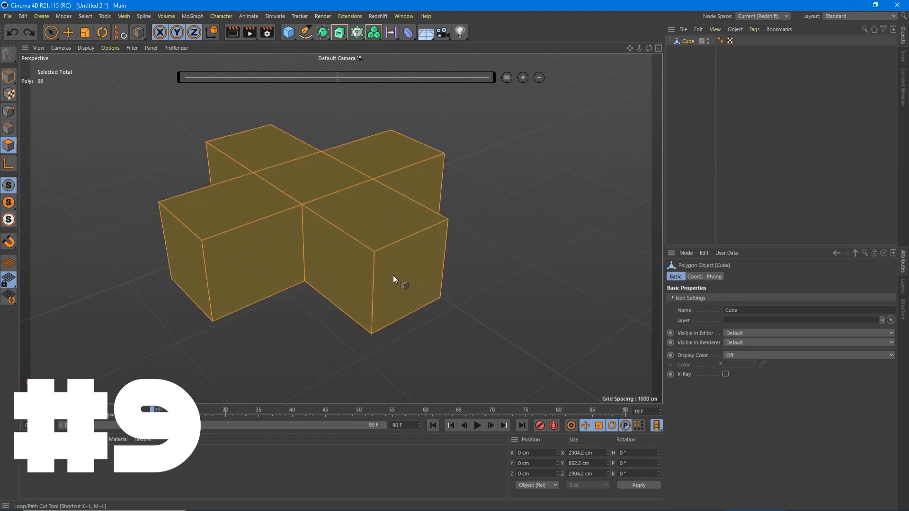
Step: Subdivide all polygons of the cross-shaped mesh with Subdivision 2 and Smooth Subdivision disabled
key(u)
key(s)
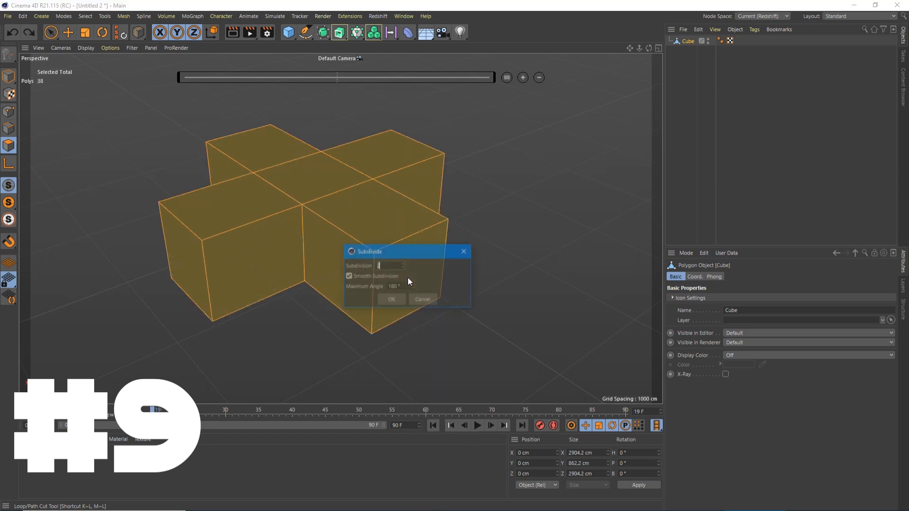
click(347, 276)
drag(405, 255, 491, 238)
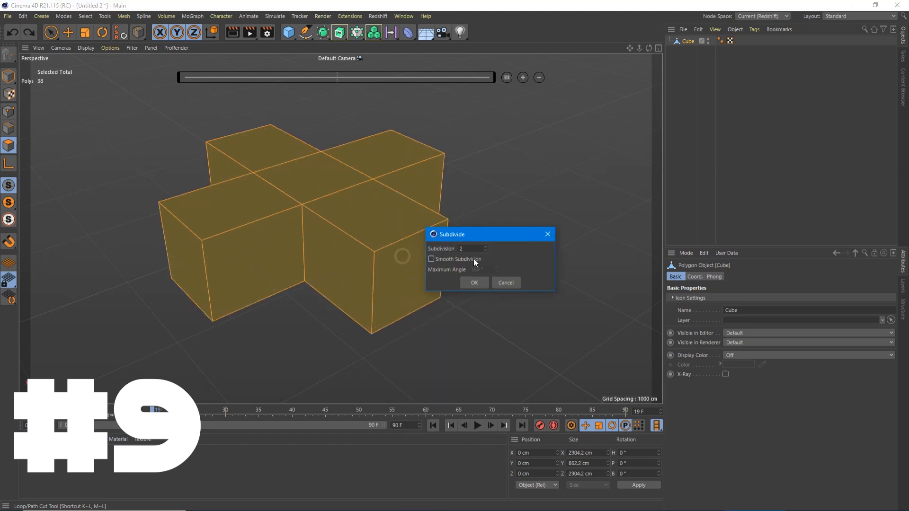
click(479, 283)
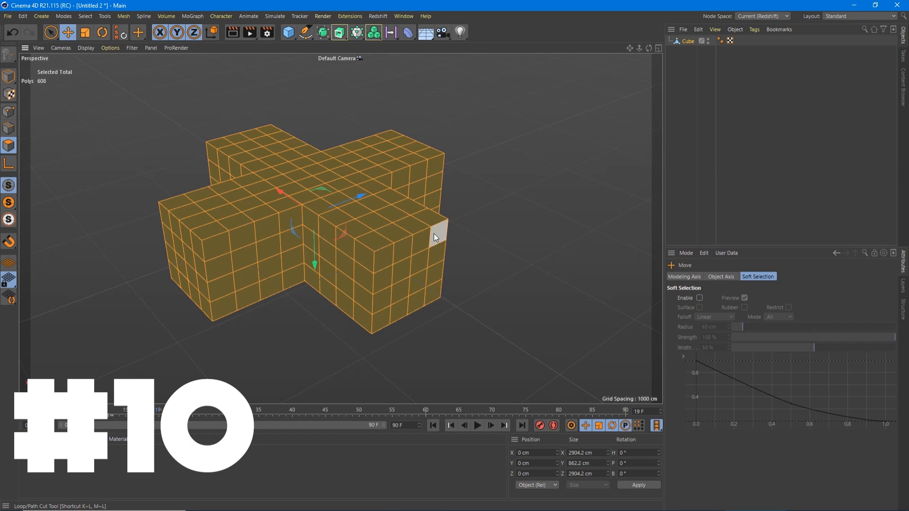
Step: Orbit around the subdivided mesh and move in close to the polygons on its top face
mouse_move(333, 277)
alt+mouse_down()
mouse_move(382, 308)
mouse_move(333, 294)
alt+mouse_up()
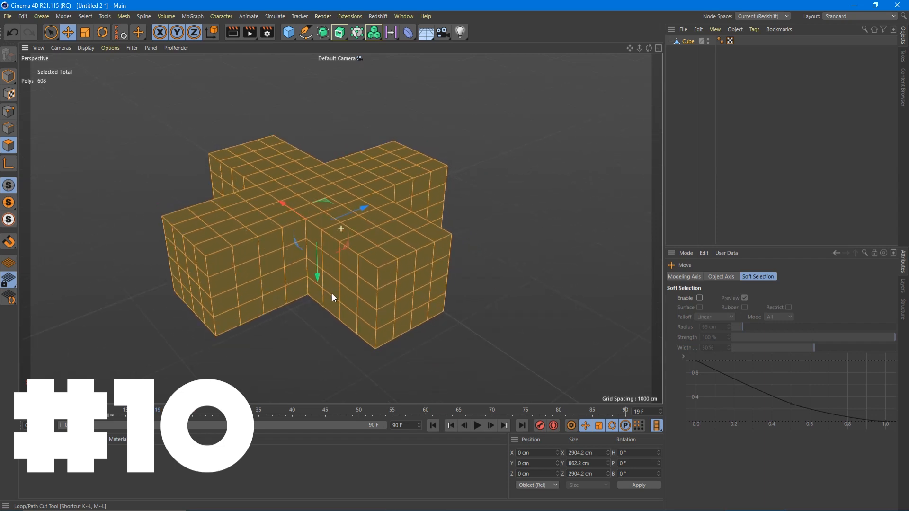
scroll(333, 297, down, 2)
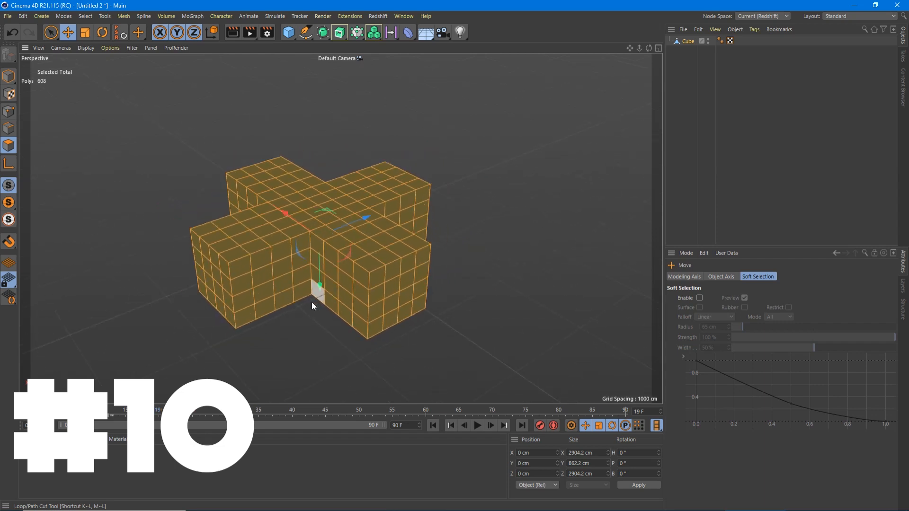
middle_click(323, 291)
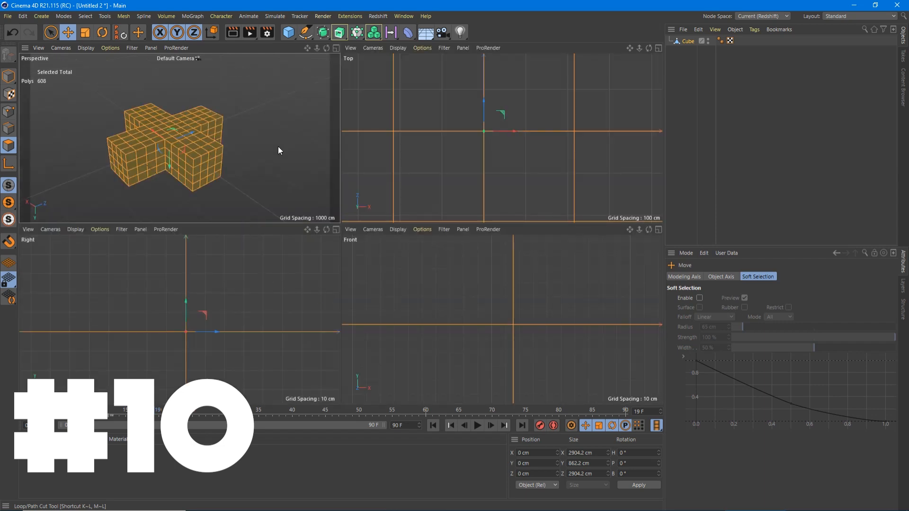
middle_click(289, 163)
alt+drag(408, 235, 330, 225)
scroll(365, 240, up, 5)
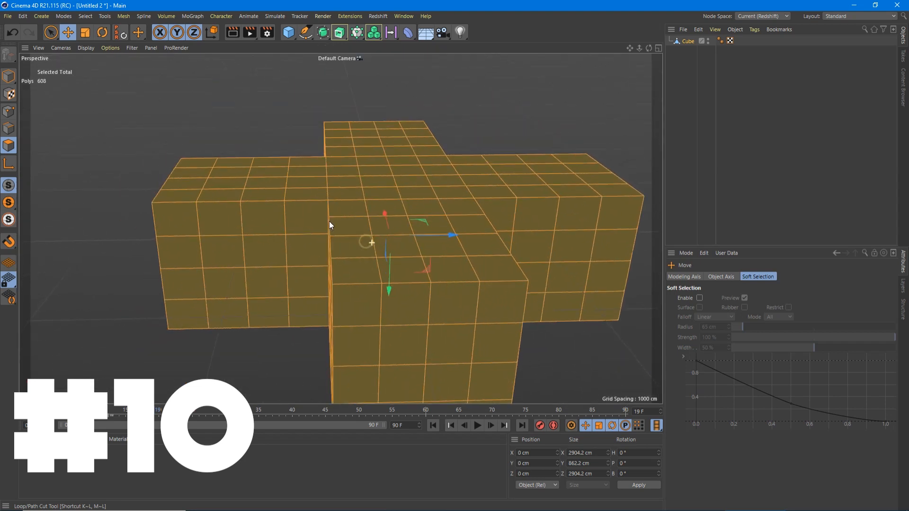
scroll(388, 254, up, 8)
alt+drag(394, 248, 373, 209)
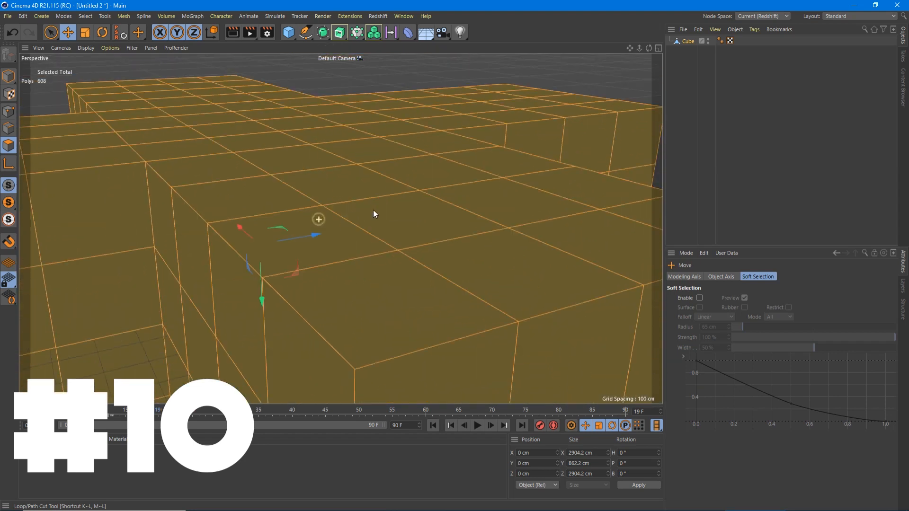
scroll(373, 209, up, 10)
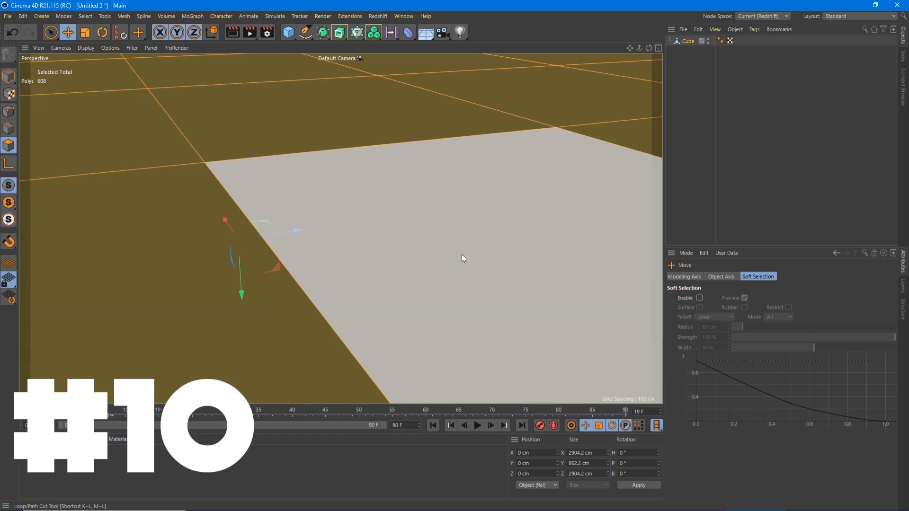
mouse_move(430, 246)
alt+mouse_down()
mouse_move(405, 276)
mouse_move(424, 246)
alt+mouse_up()
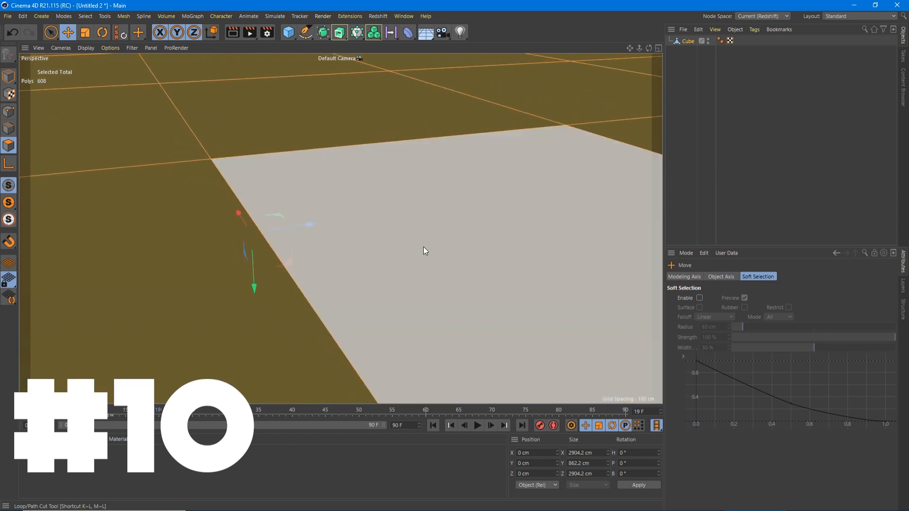
Step: Undo and restore the subdivision, and step the perspective view back to the whole mesh with Undo View
key(ctrl+z)
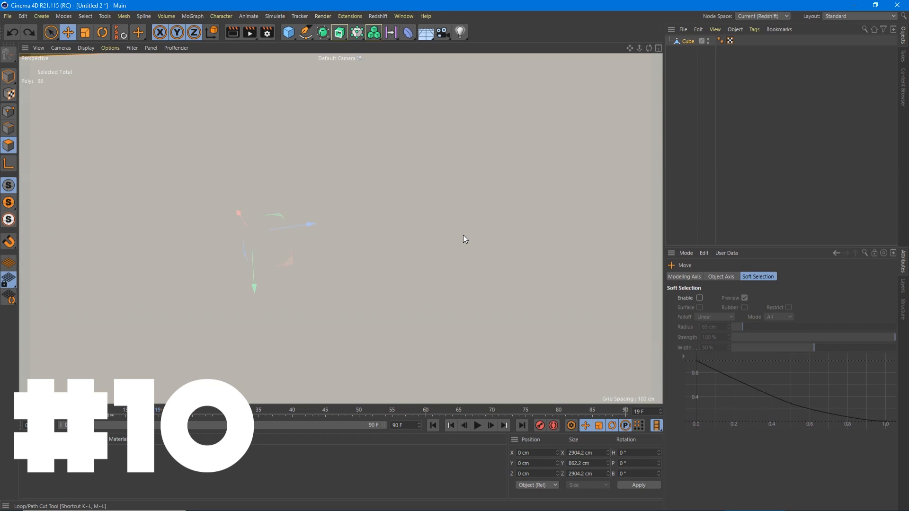
key(ctrl+a)
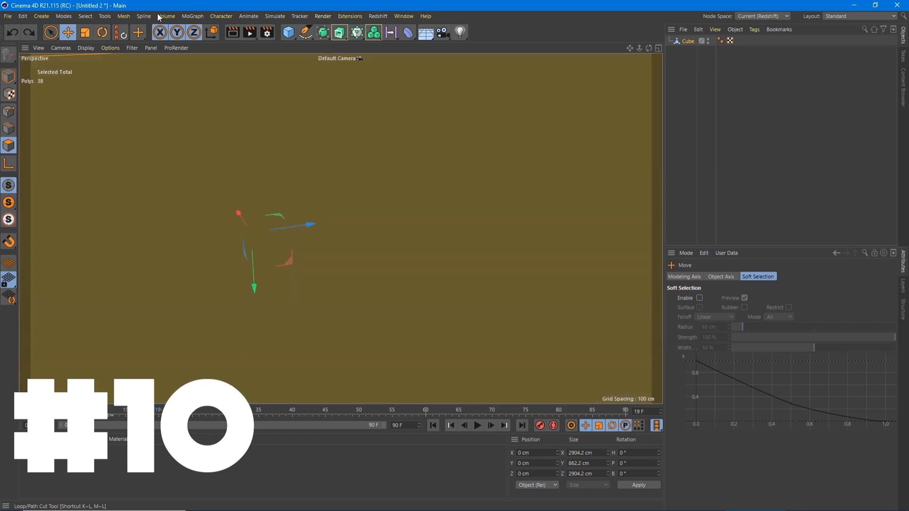
click(43, 50)
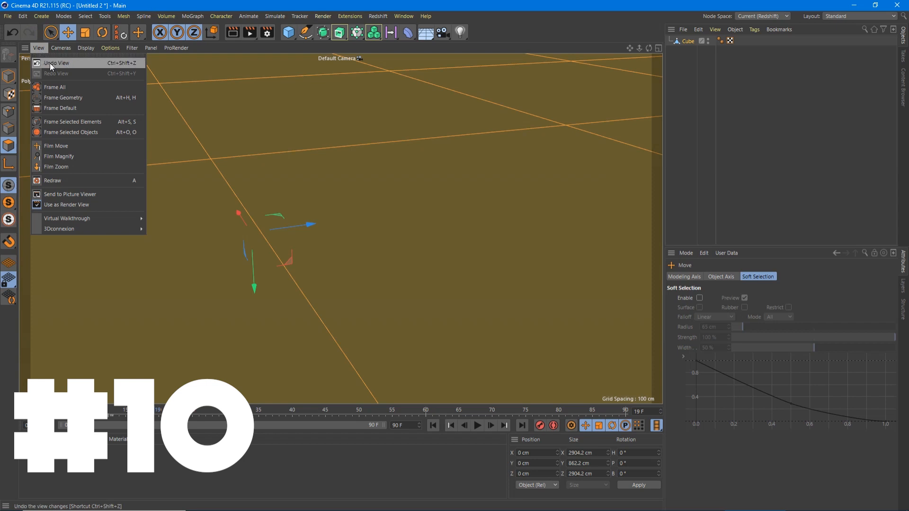
click(50, 64)
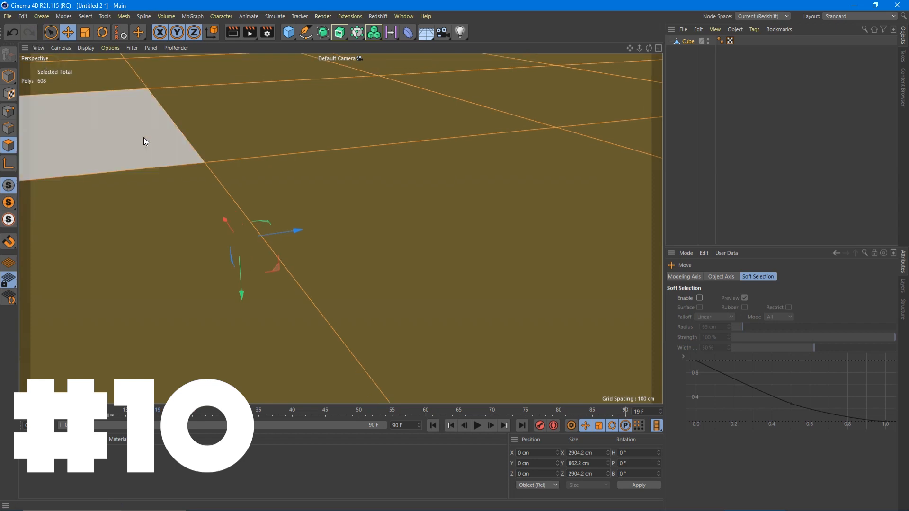
scroll(275, 171, down, 5)
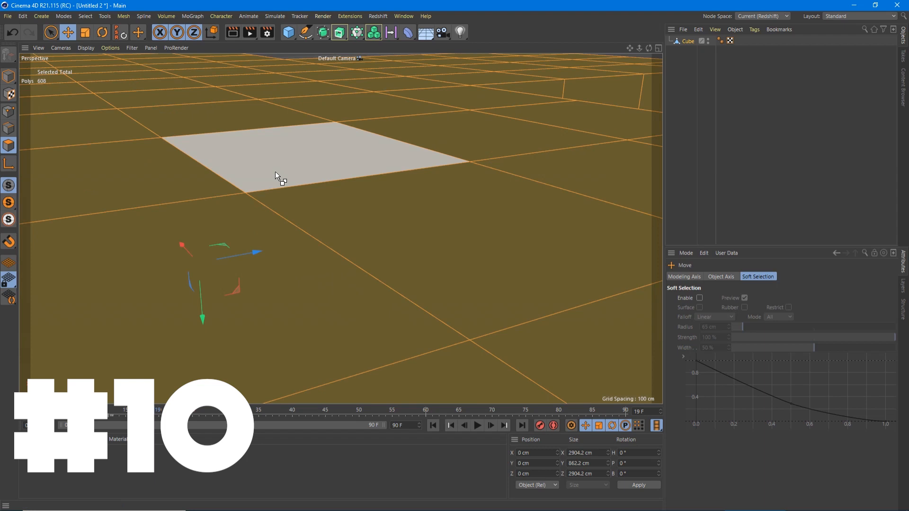
key(ctrl+shift+z)
key(ctrl+shift+z)
key(ctrl+shift+z)
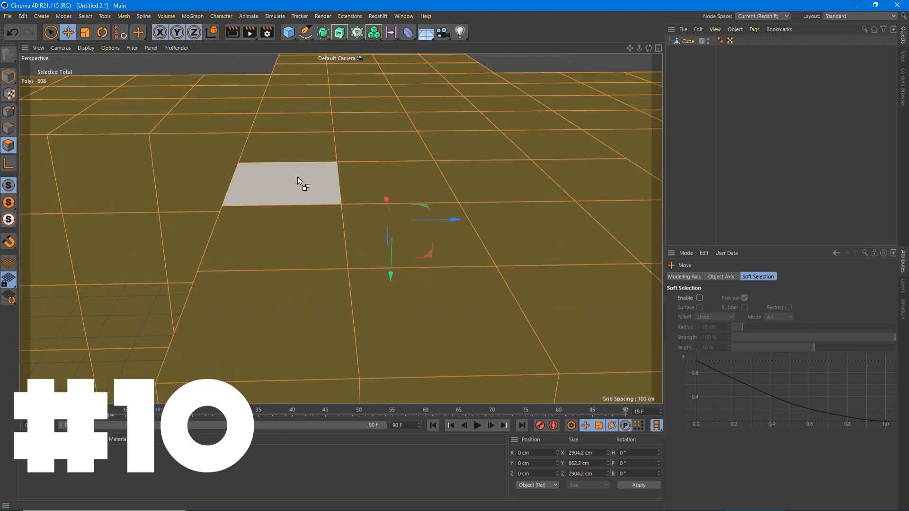
key(ctrl+shift+z)
key(ctrl+shift+z)
key(ctrl+shift+z)
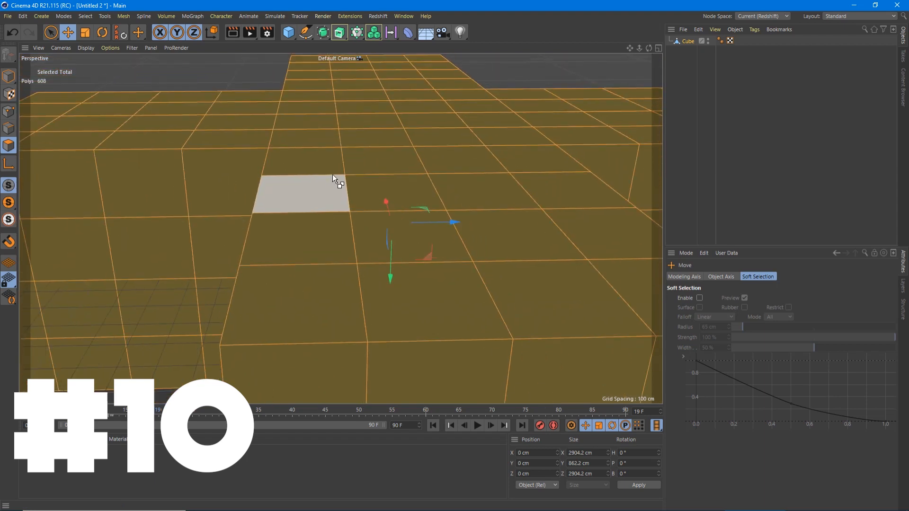
key(ctrl+shift+z)
key(ctrl+shift+z)
key(ctrl+shift+z)
key(ctrl+shift+z)
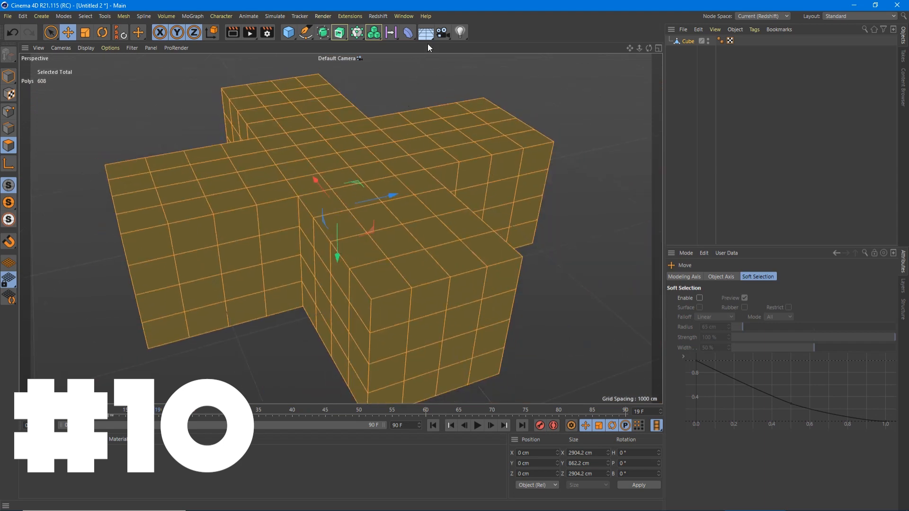
Step: Add a camera, look through it and orbit it to a lower angle on the mesh
click(444, 33)
click(718, 41)
alt+drag(398, 219, 432, 194)
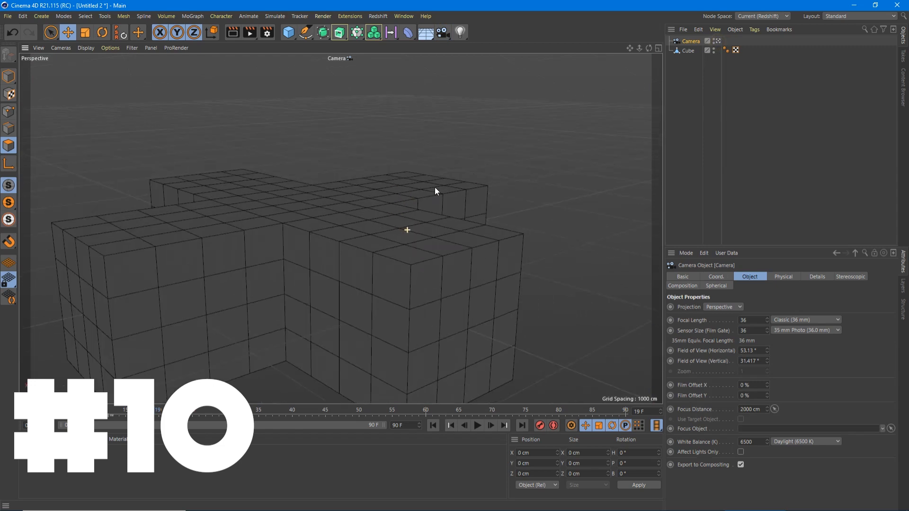
Step: Switch the viewport between the default camera and the new camera, finishing on the default camera with the whole mesh in view
click(718, 41)
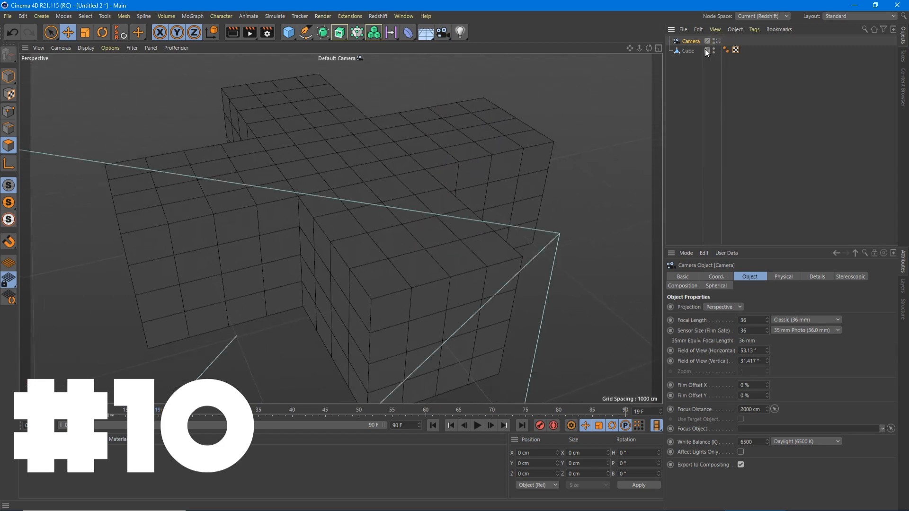
alt+drag(419, 201, 345, 69)
click(349, 59)
click(365, 75)
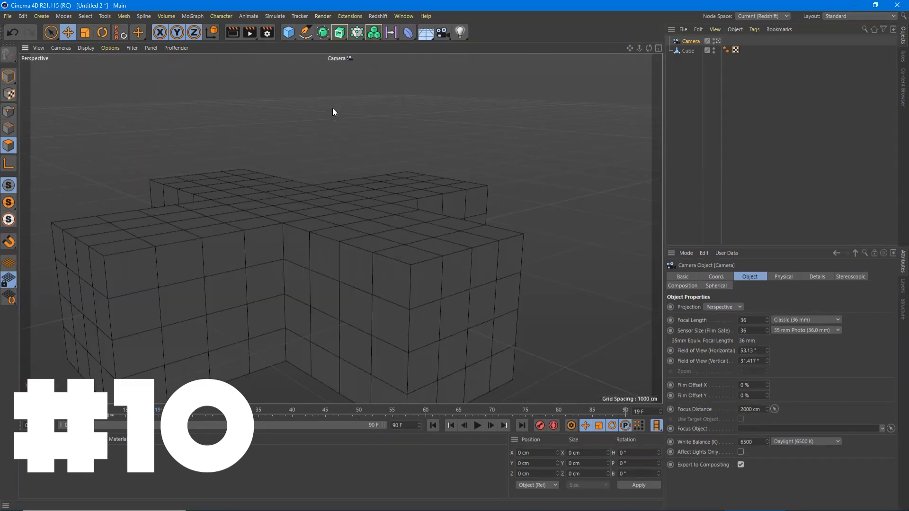
click(718, 41)
scroll(437, 195, down, 8)
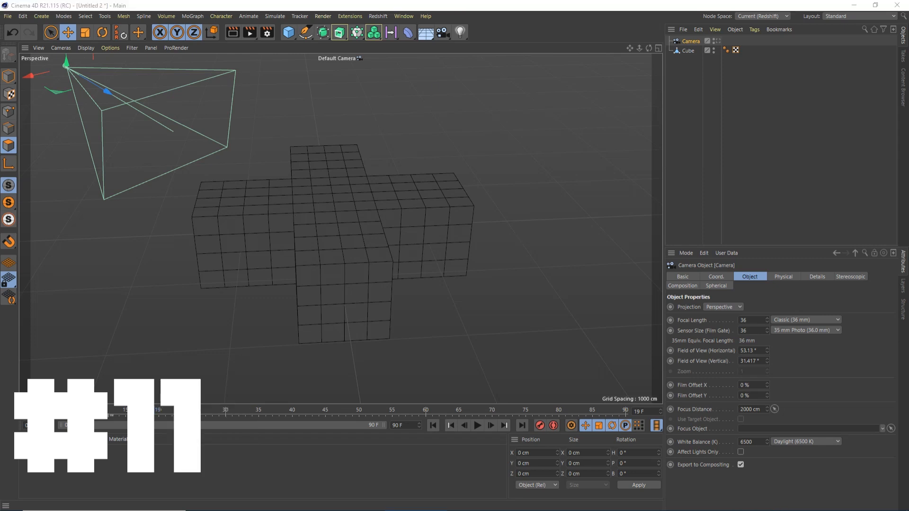
Step: Show all four viewports and frame the geometry in each of them
middle_click(297, 217)
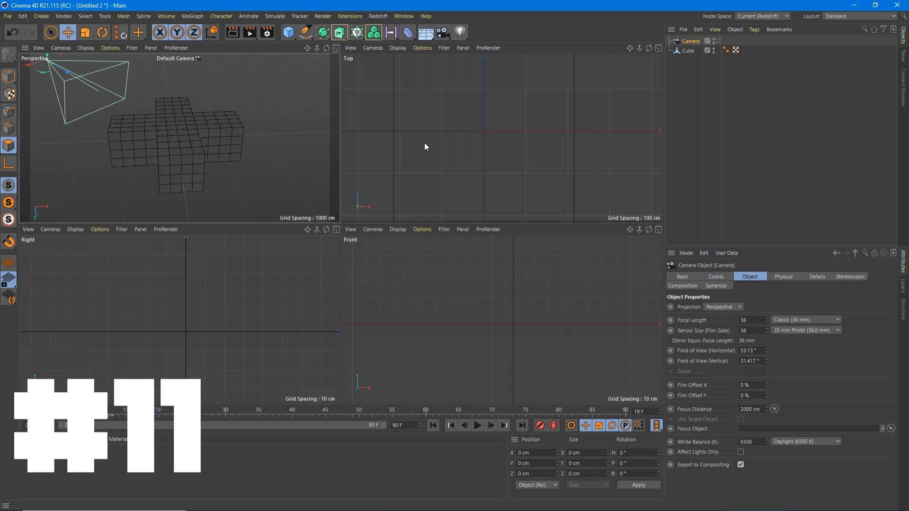
key(h)
key(h)
key(h)
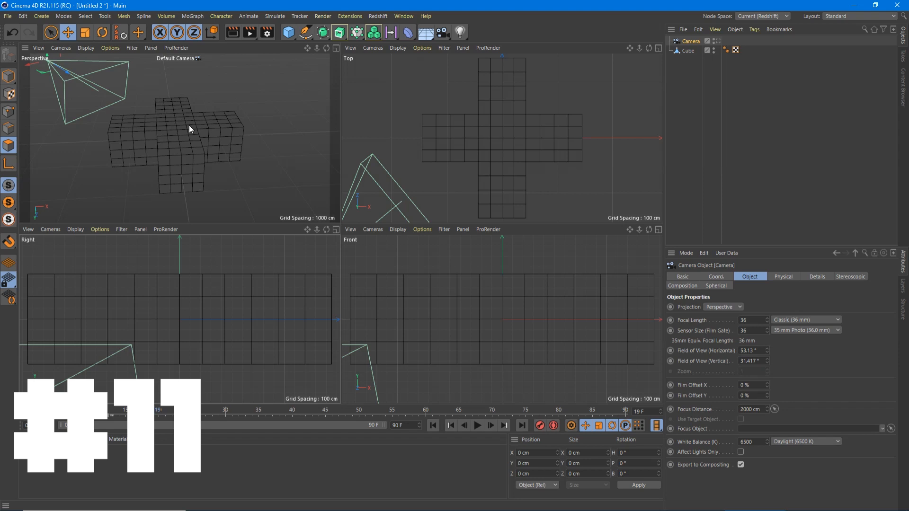
key(h)
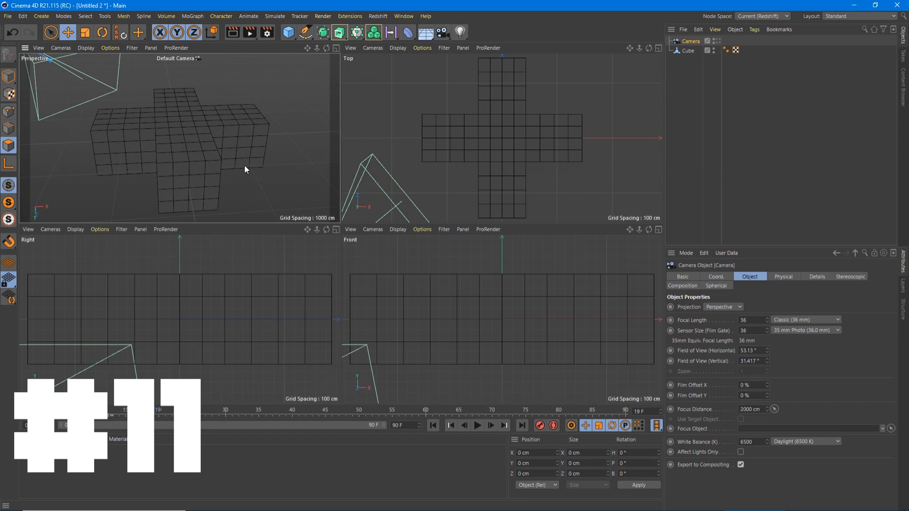
Step: Maximize and restore the Top, Right and Front viewports in turn, finishing with the Front view maximized
middle_click(513, 146)
middle_click(386, 252)
middle_click(229, 308)
middle_click(464, 311)
middle_click(535, 298)
middle_click(529, 248)
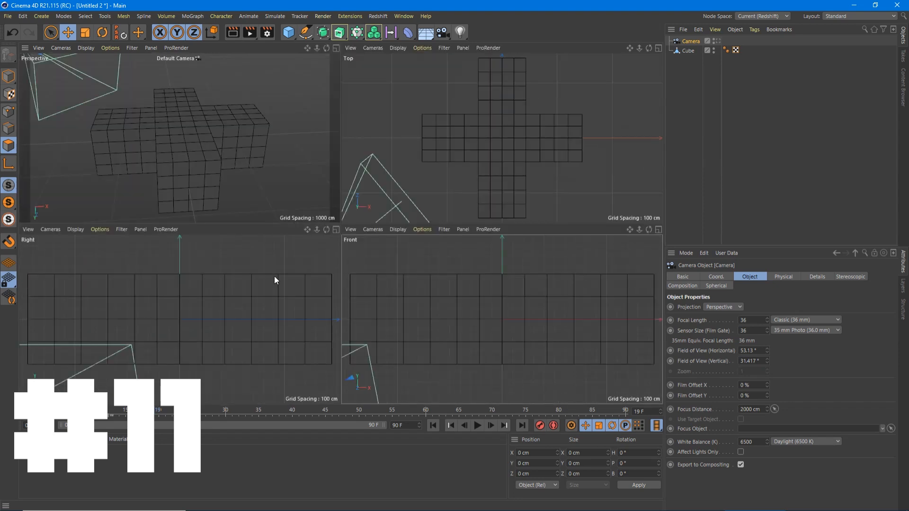
middle_click(428, 138)
middle_click(227, 285)
middle_click(193, 297)
middle_click(332, 301)
middle_click(448, 298)
Step: Try zooming, panning and rotating the maximized Front view, and undo these view changes
scroll(448, 297, down, 3)
alt+drag(405, 302, 367, 337)
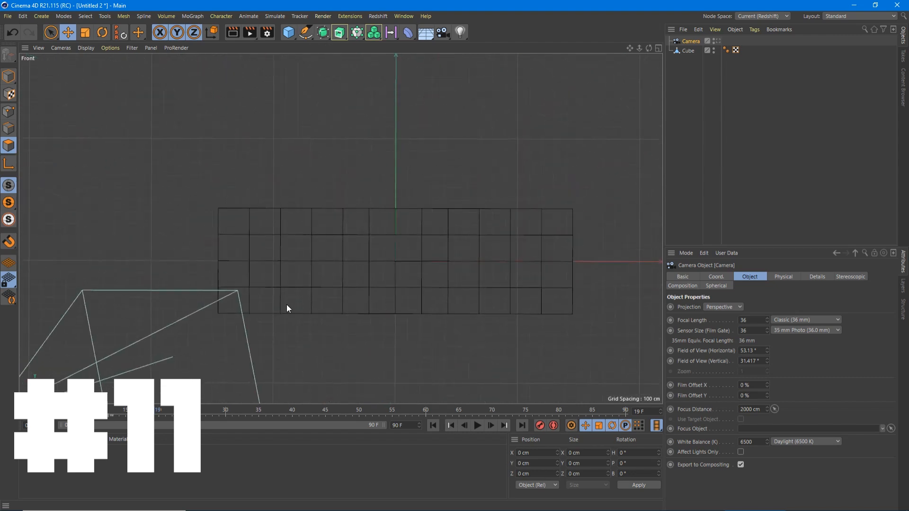
alt+drag(280, 275, 298, 265)
alt+middle_drag(298, 265, 305, 255)
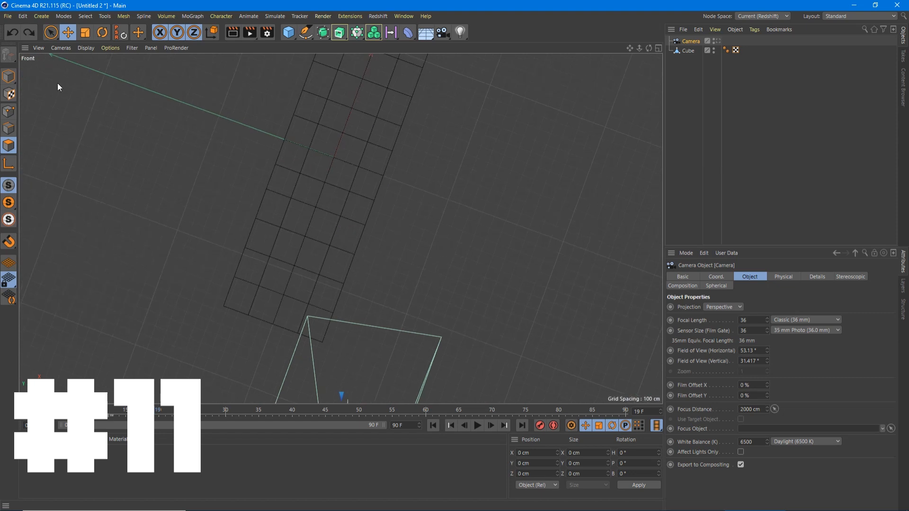
key(ctrl+shift+z)
key(ctrl+shift+z)
key(ctrl+shift+z)
key(ctrl+shift+z)
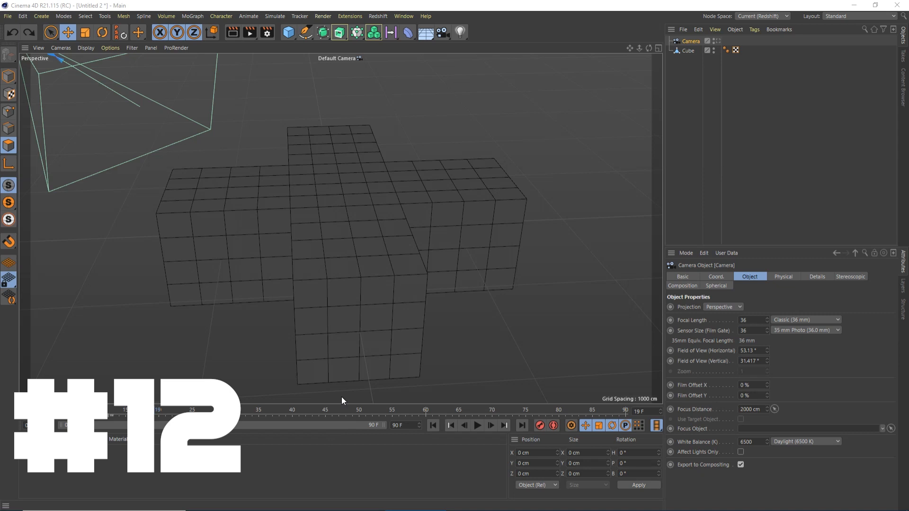
Step: Rearrange the interface by enlarging the Attribute Manager and redocking the Material Manager above, then below, the timeline
drag(762, 247, 761, 141)
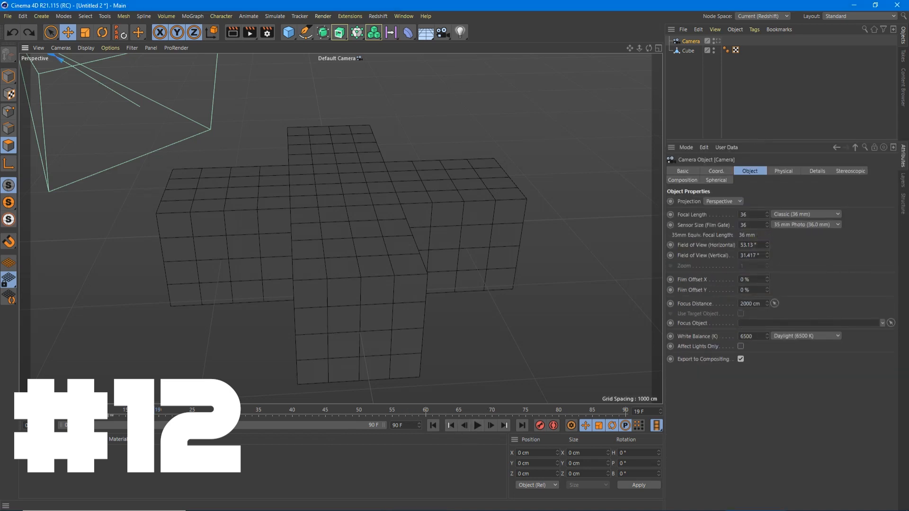
drag(25, 439, 231, 218)
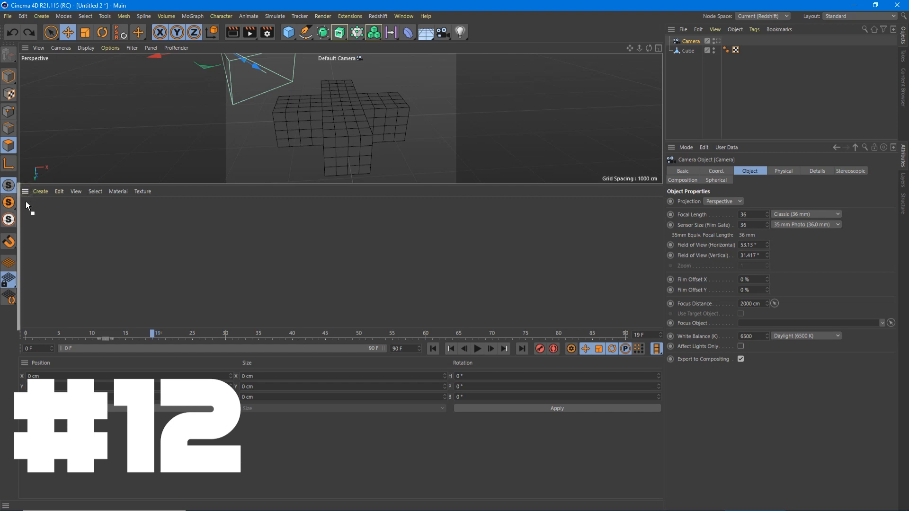
drag(25, 195, 27, 340)
drag(26, 205, 40, 362)
drag(25, 281, 379, 287)
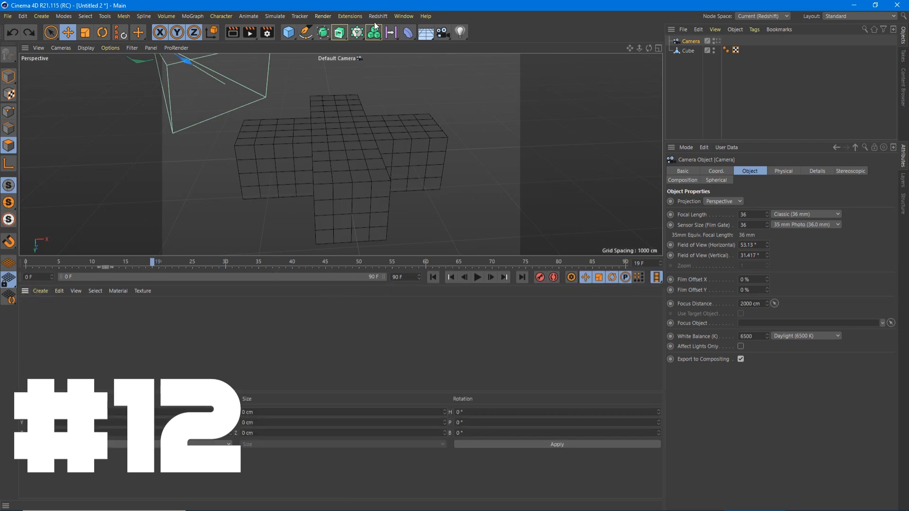
Step: Restore the original interface arrangement by loading the Startup layout
click(405, 16)
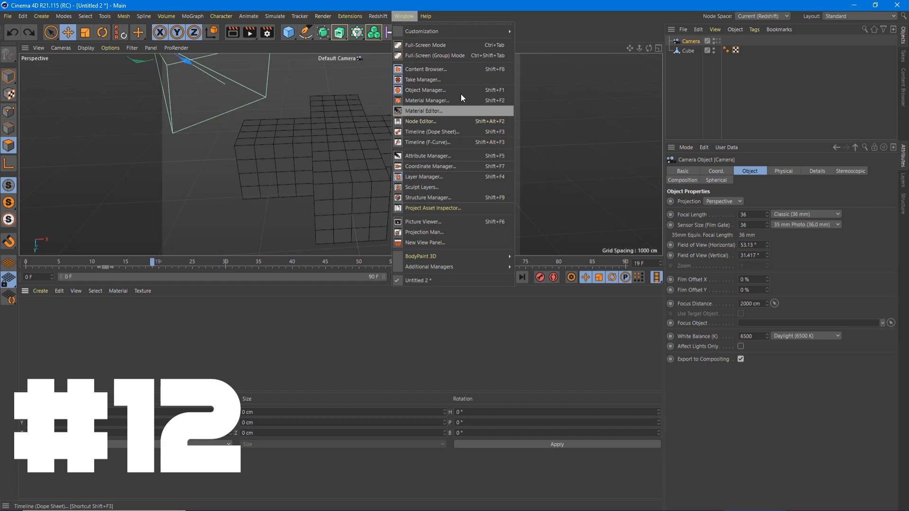
mouse_move(456, 36)
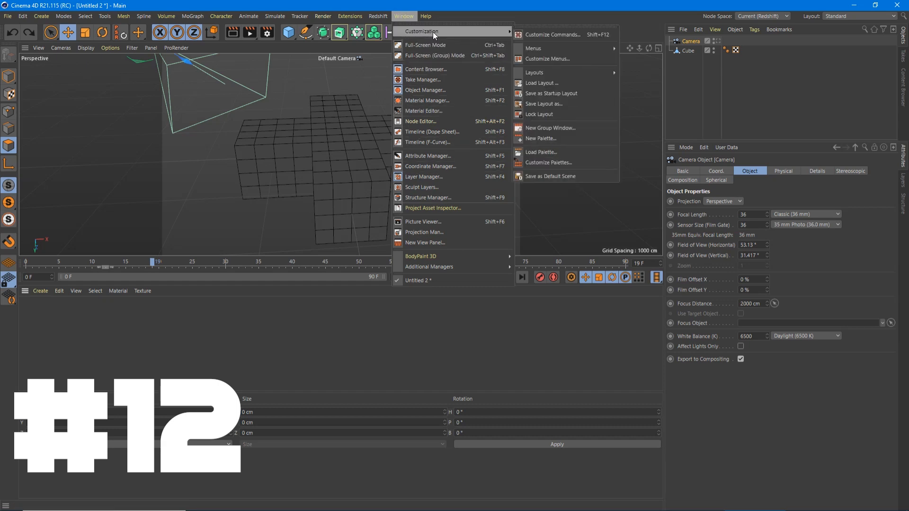
mouse_move(573, 73)
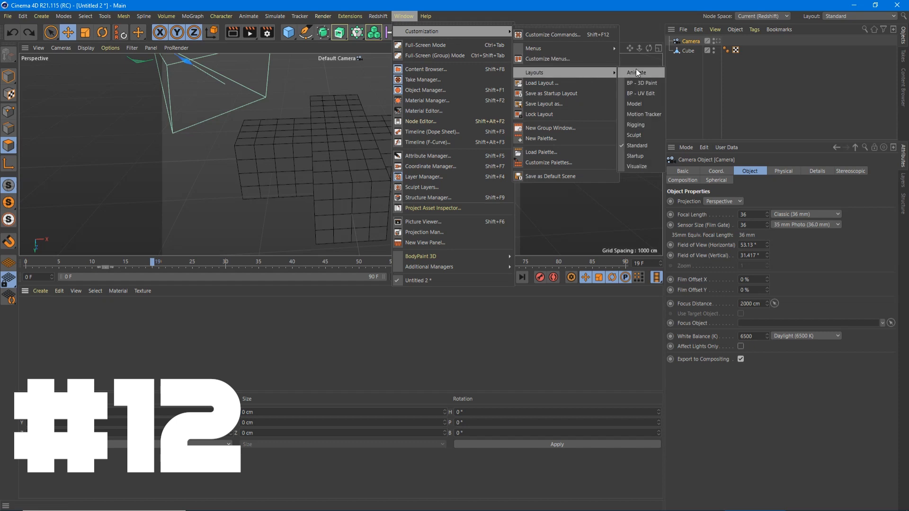
click(639, 155)
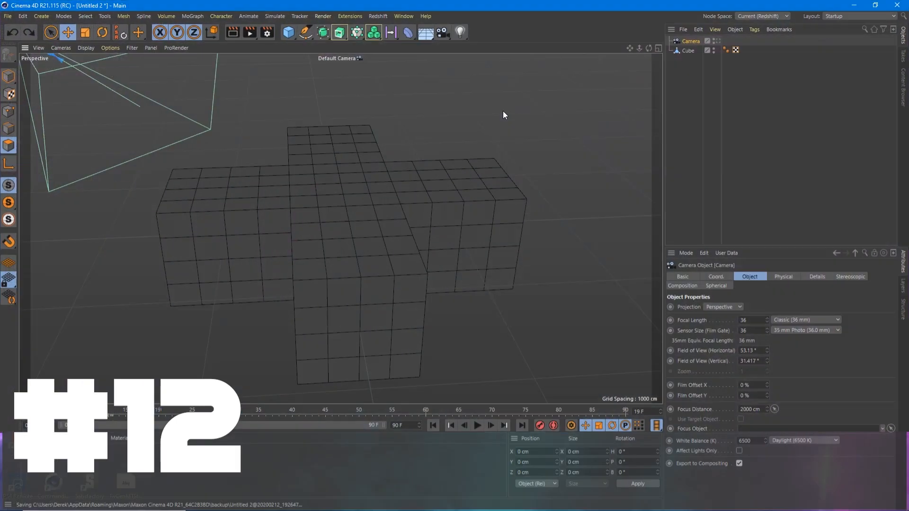
click(404, 16)
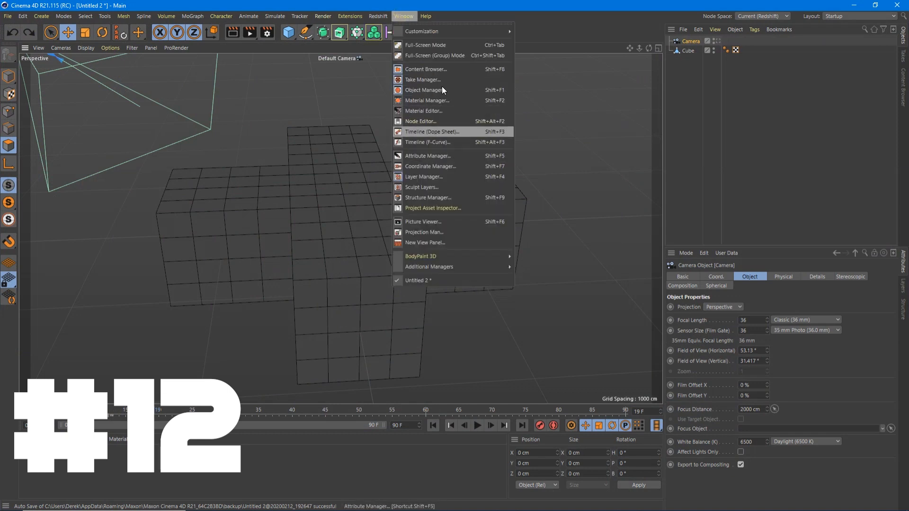
mouse_move(576, 71)
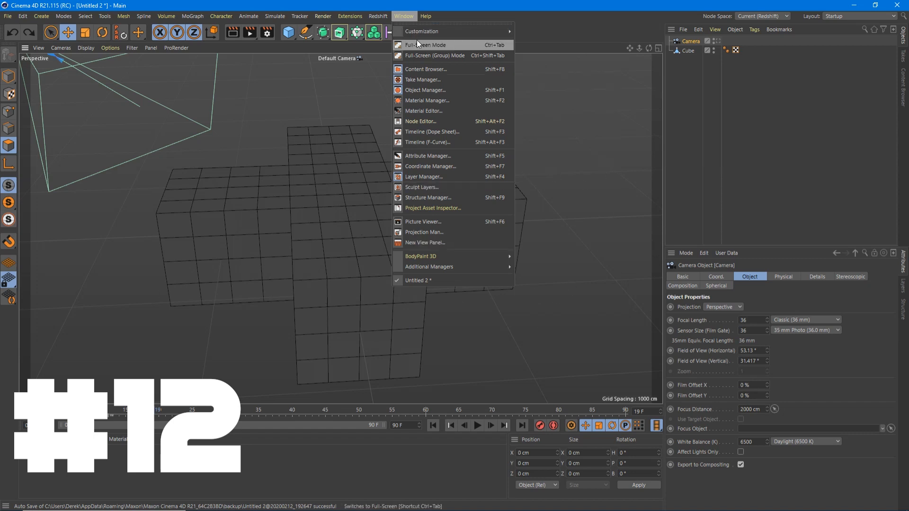
key(Escape)
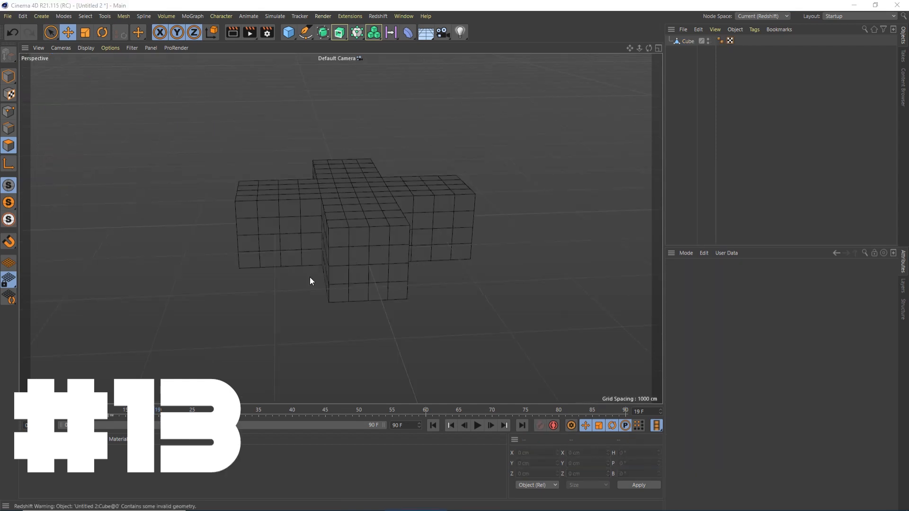
Step: Add a Floor object under the cross-shaped mesh and delete it again
click(688, 41)
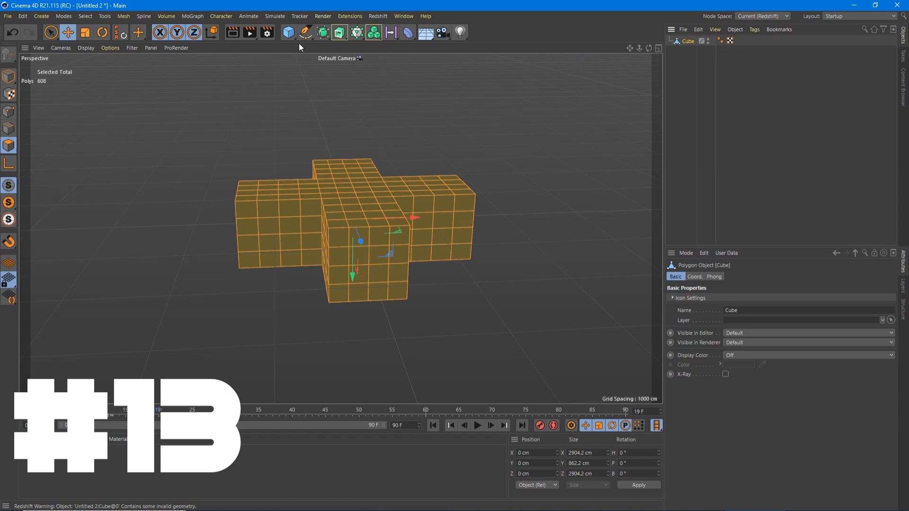
click(425, 32)
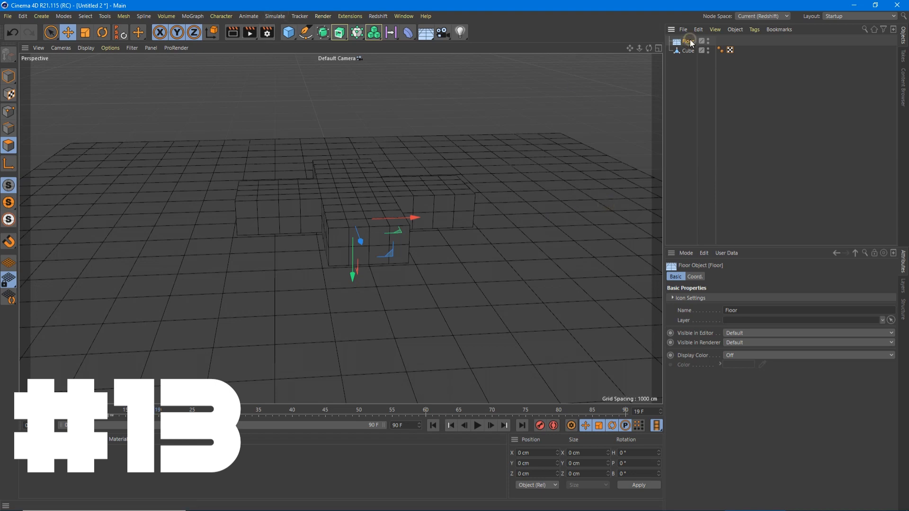
key(Delete)
Step: Add a Plane primitive and scale it up to about 12019 cm as a ground for the mesh
click(288, 32)
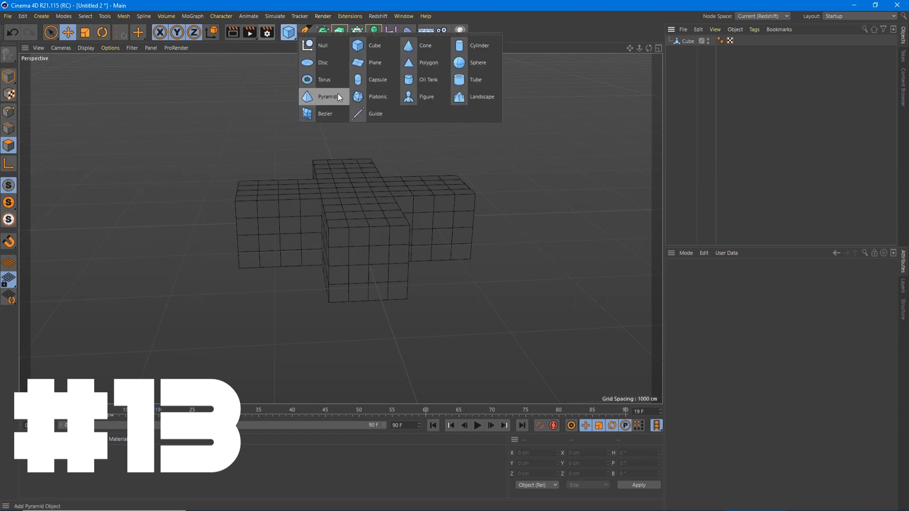
click(310, 63)
key(t)
drag(193, 339, 157, 476)
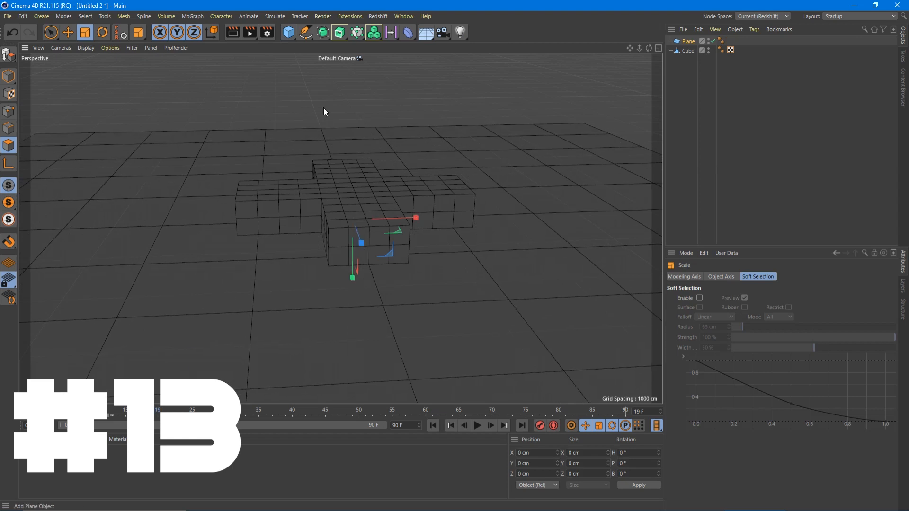
Step: Preview the mesh on the plane in a live Redshift render from a rotated view, and close the RenderView
click(378, 17)
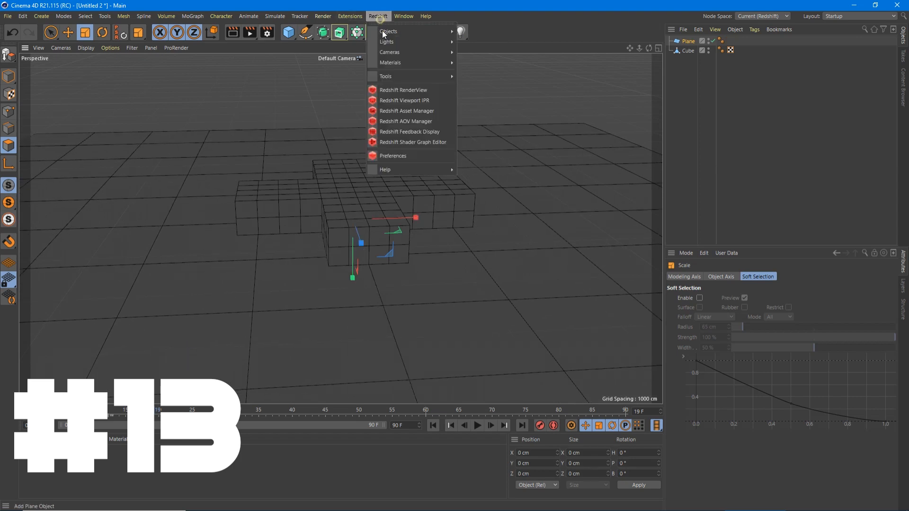
click(394, 90)
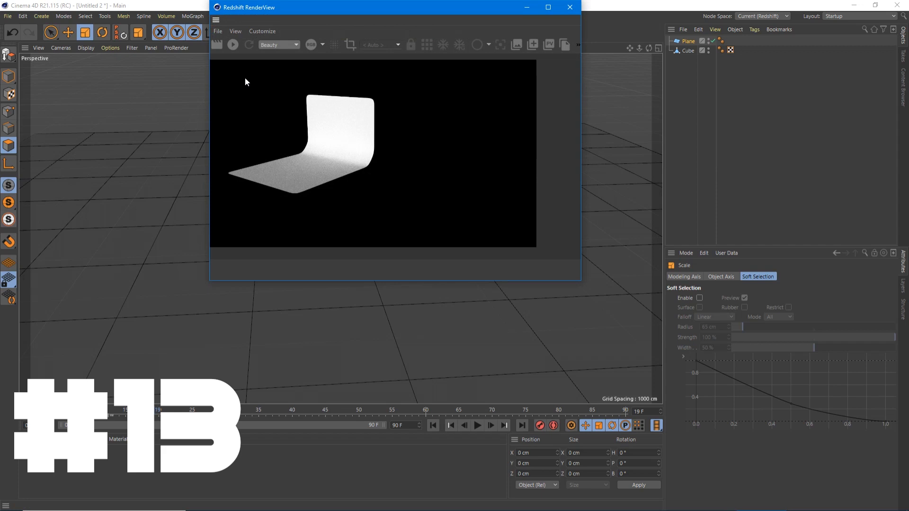
click(233, 45)
drag(378, 18, 672, 72)
alt+drag(295, 240, 286, 199)
alt+right_drag(324, 227, 393, 205)
alt+drag(345, 235, 361, 249)
alt+drag(272, 211, 429, 161)
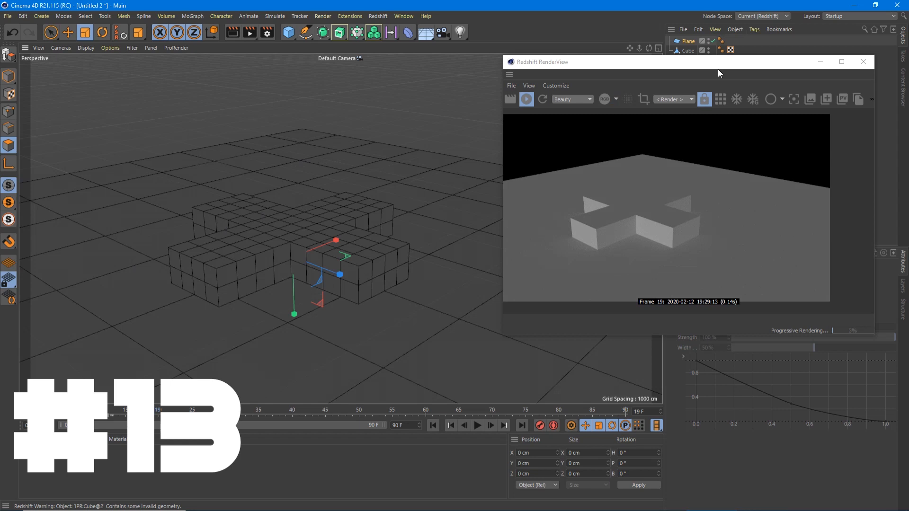
drag(718, 64, 408, 69)
click(553, 66)
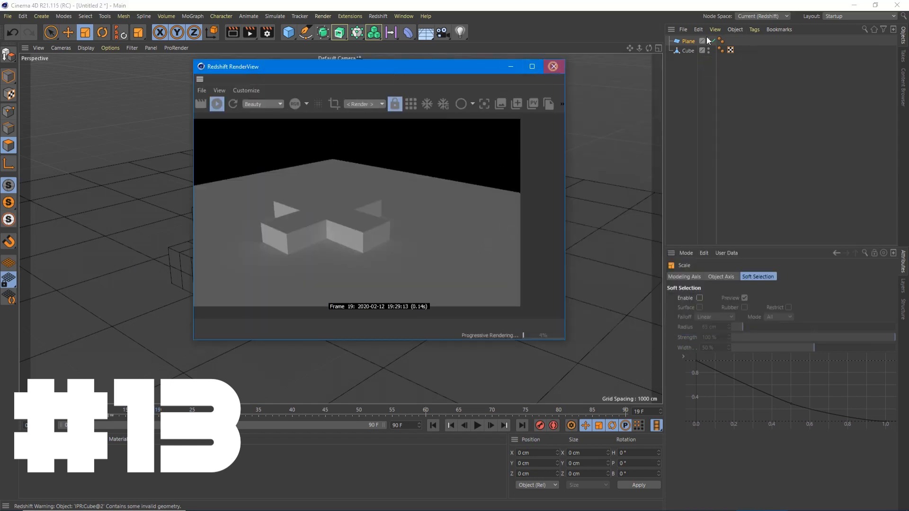
Step: Replace the ground plane with a Disc primitive
click(688, 41)
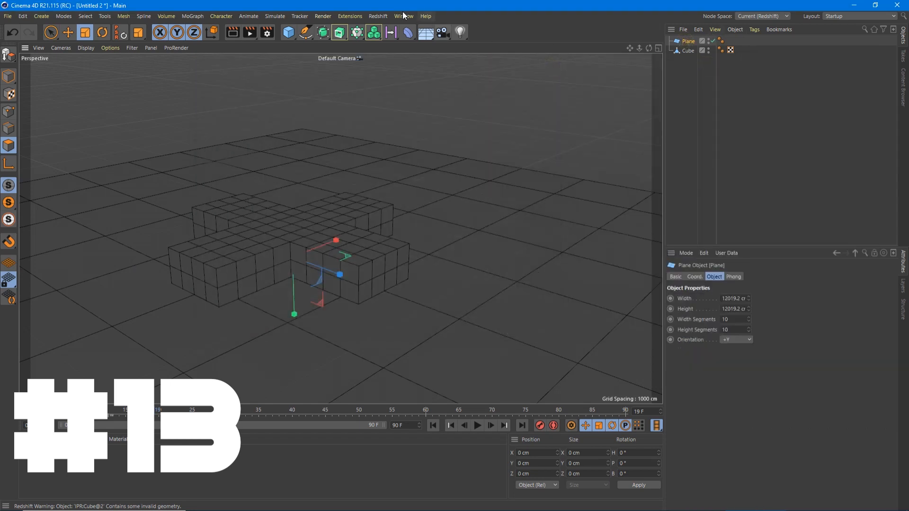
click(285, 34)
click(318, 62)
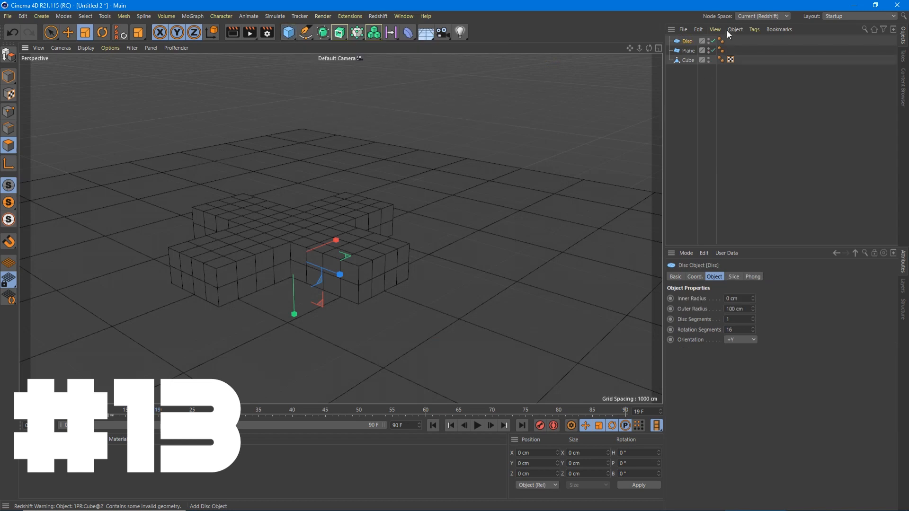
click(684, 51)
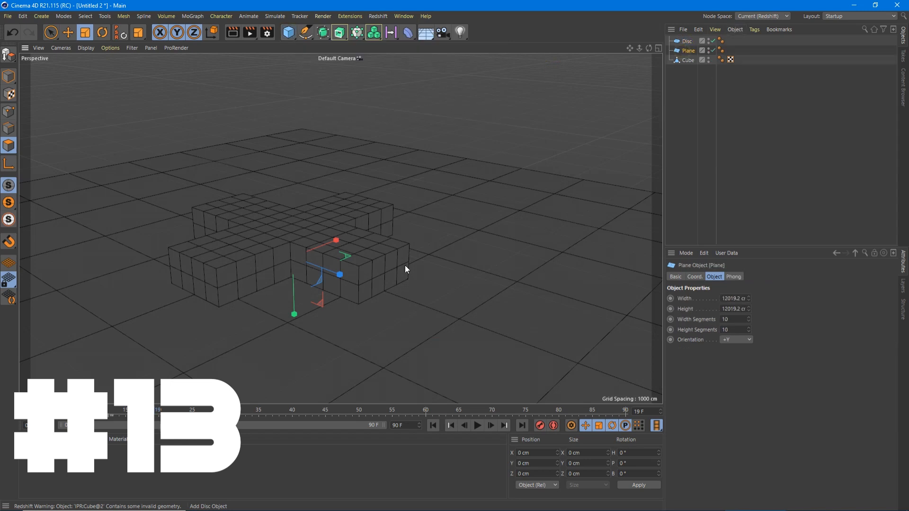
key(Delete)
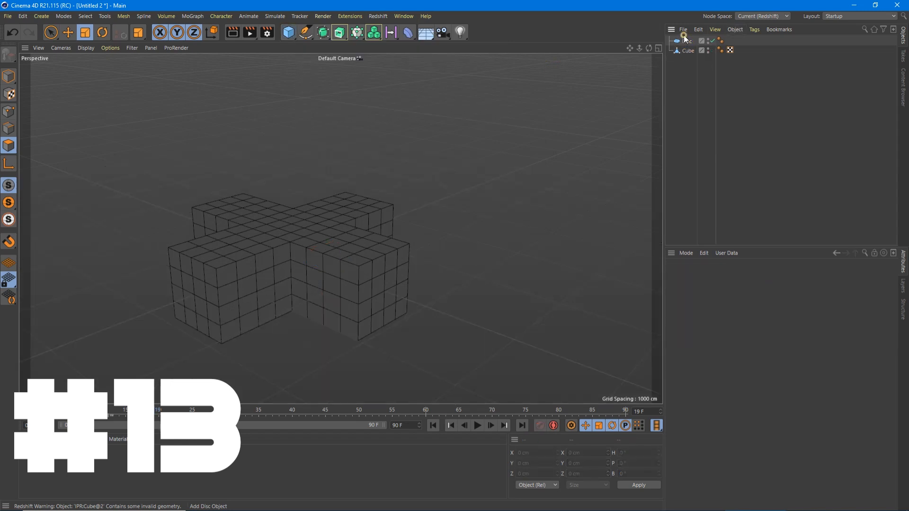
Step: Scale the disc up to an outer radius of about 9145 cm so it spreads around the mesh
click(688, 50)
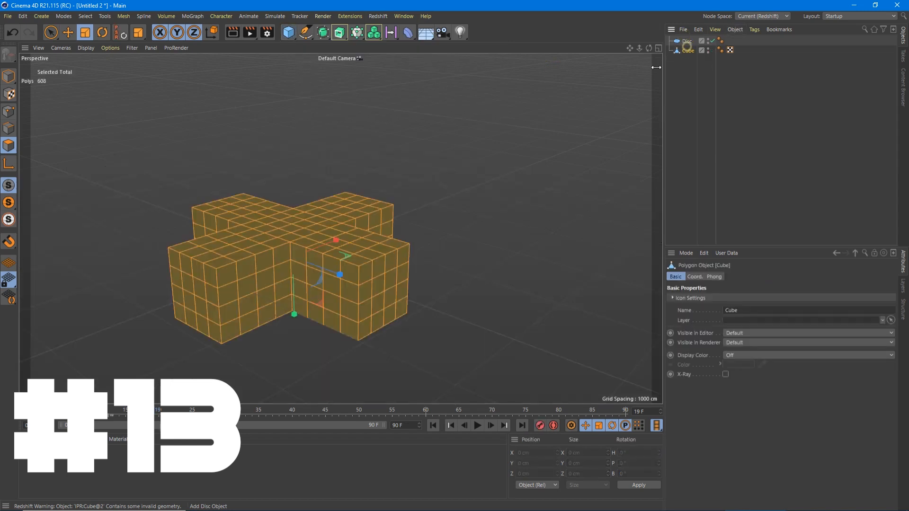
click(685, 41)
key(t)
drag(257, 322, 239, 329)
scroll(385, 254, up, 5)
alt+drag(307, 236, 396, 196)
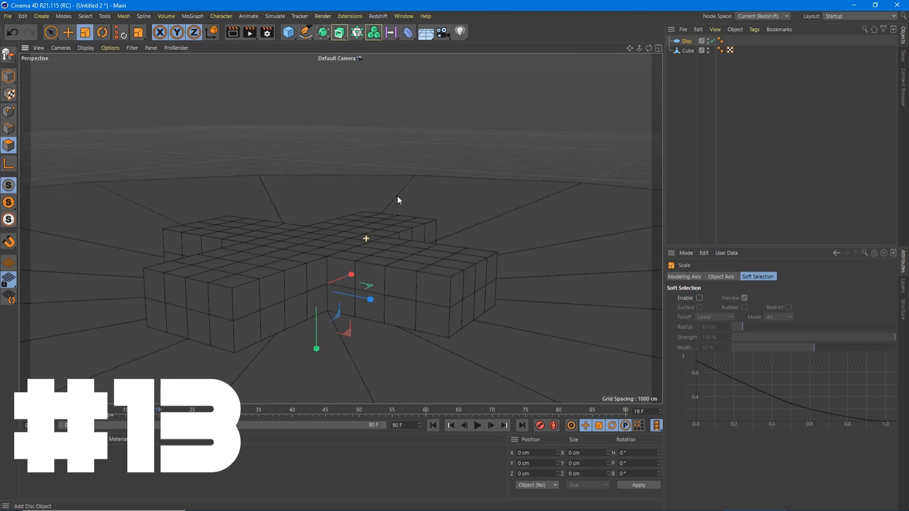
Step: Raise the disc's rotation segments to 32 and finally to 64
click(686, 41)
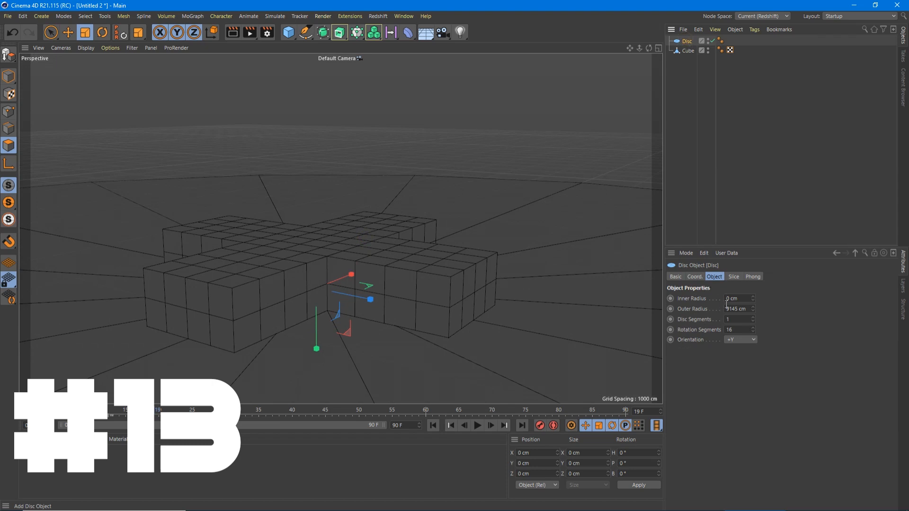
double_click(740, 330)
text(32)
key(Return)
double_click(741, 330)
text(64)
key(Return)
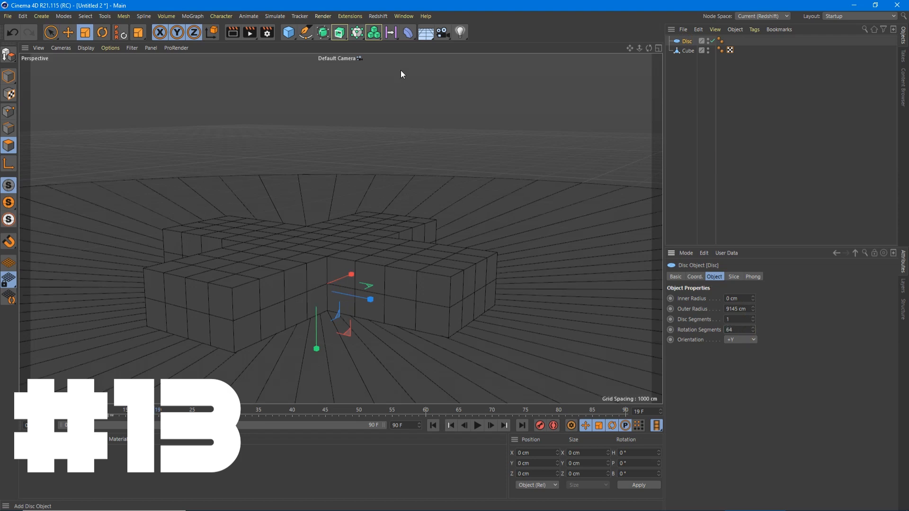
Step: Inspect the mesh on the disc and its curved horizon in a live Redshift render while orbiting the view
click(378, 18)
click(379, 93)
click(401, 124)
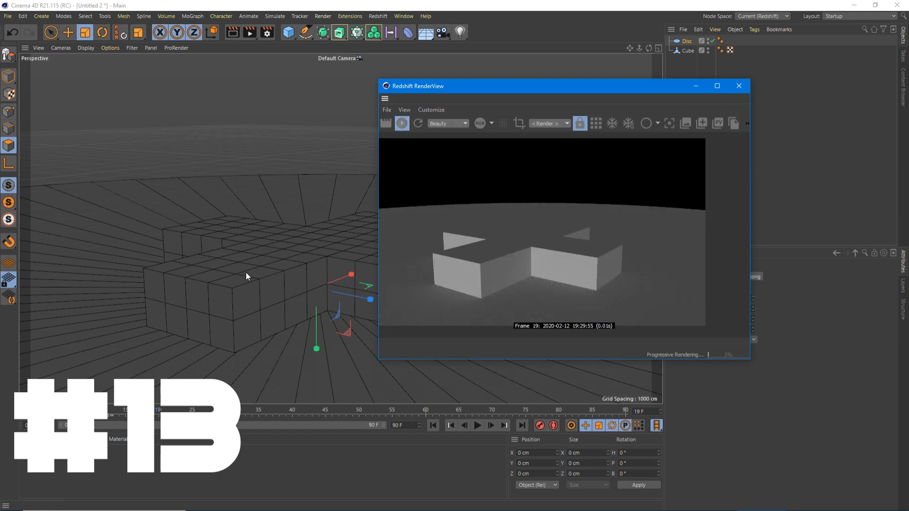
mouse_move(136, 278)
alt+mouse_down()
mouse_move(229, 266)
mouse_move(229, 334)
mouse_move(194, 273)
mouse_move(200, 311)
mouse_move(189, 318)
alt+mouse_up()
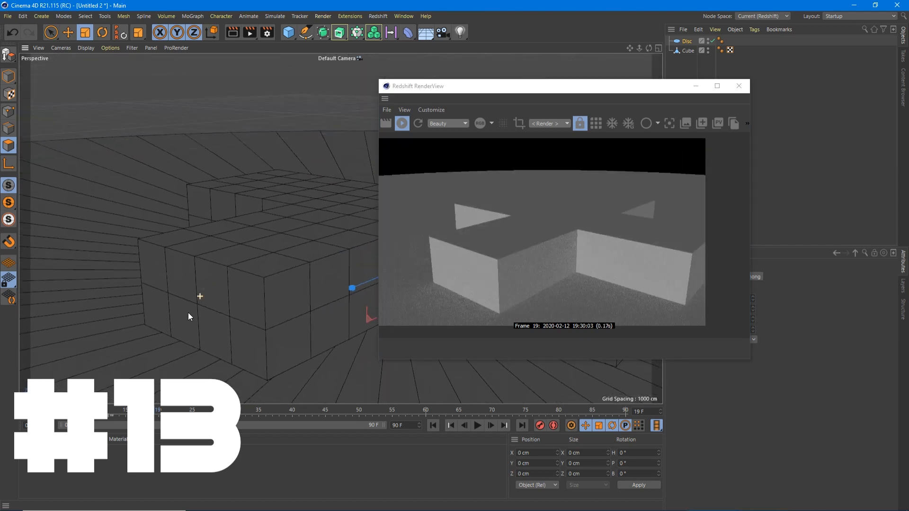
mouse_move(267, 159)
alt+mouse_down()
mouse_move(166, 223)
mouse_move(246, 214)
mouse_move(203, 175)
mouse_move(276, 186)
mouse_move(190, 260)
mouse_move(220, 223)
mouse_move(150, 243)
mouse_move(163, 265)
alt+mouse_up()
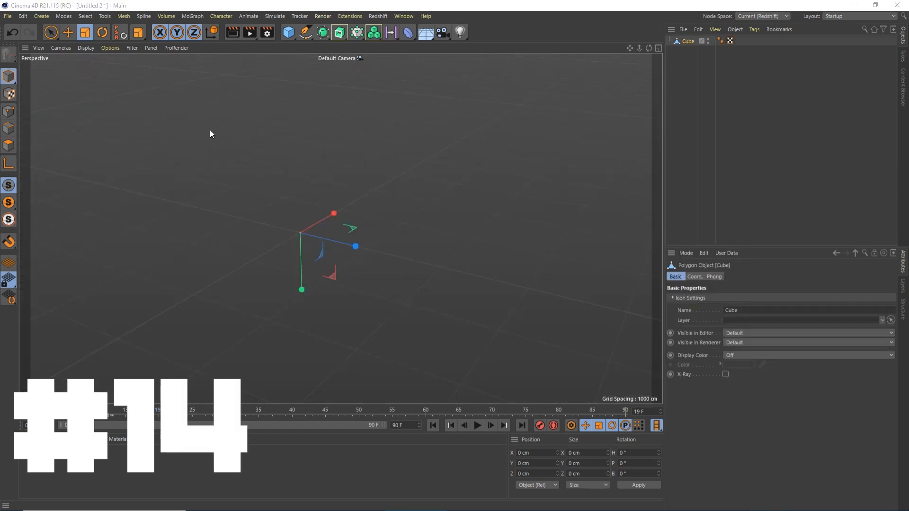
Step: Replace the Cube object with a new Plane primitive and frame the plane in the viewport
click(289, 33)
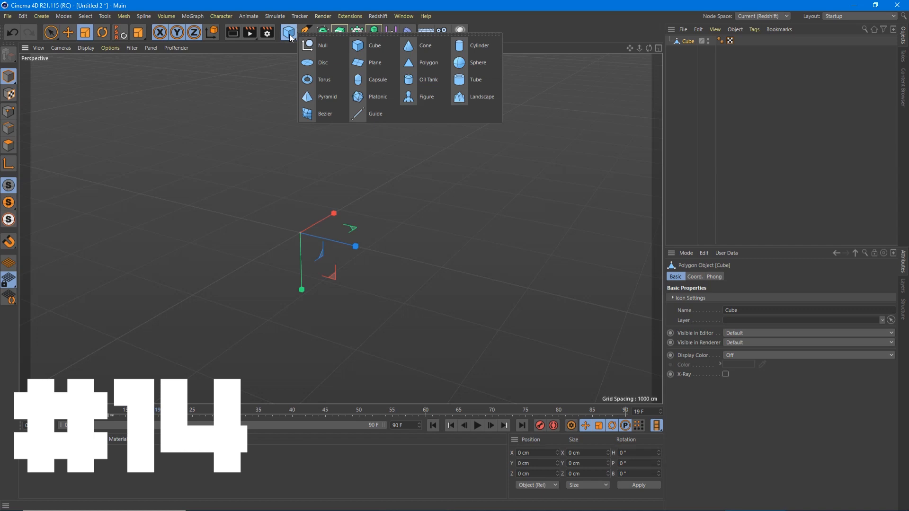
click(372, 65)
click(689, 46)
click(688, 41)
alt+drag(274, 240, 282, 230)
key(o)
alt+drag(345, 230, 340, 233)
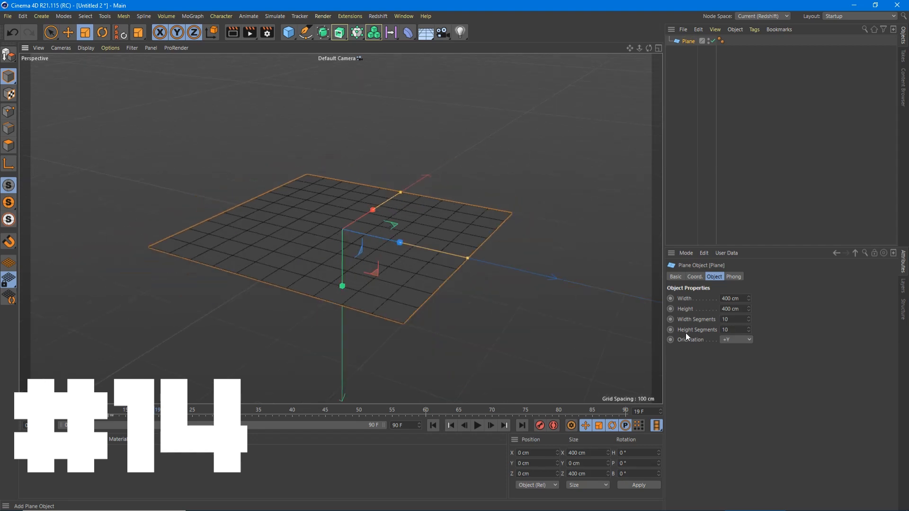
Step: Make the plane editable, and select the border edges along its positive X side with the Move tool active
click(9, 62)
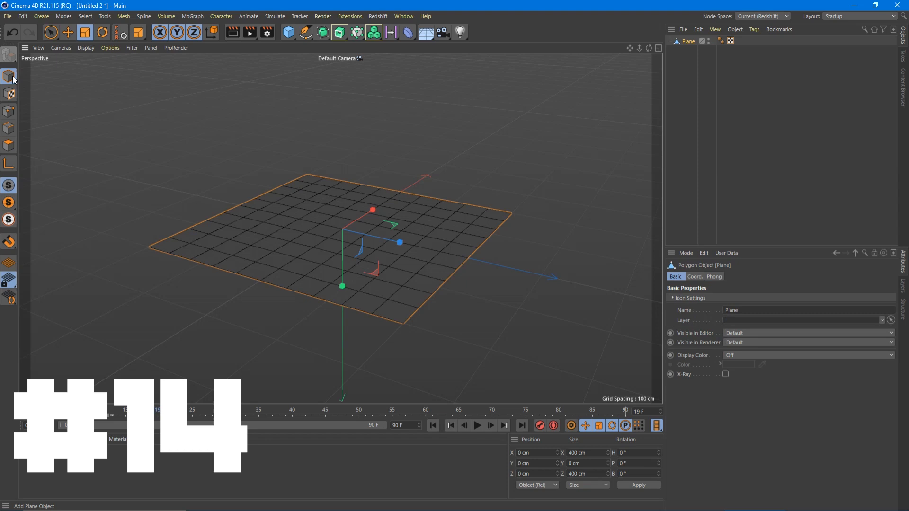
click(7, 134)
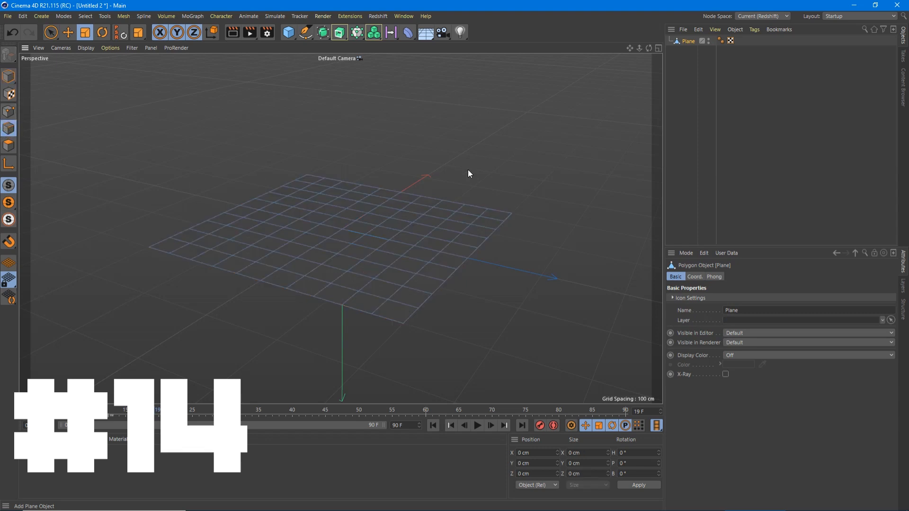
double_click(412, 192)
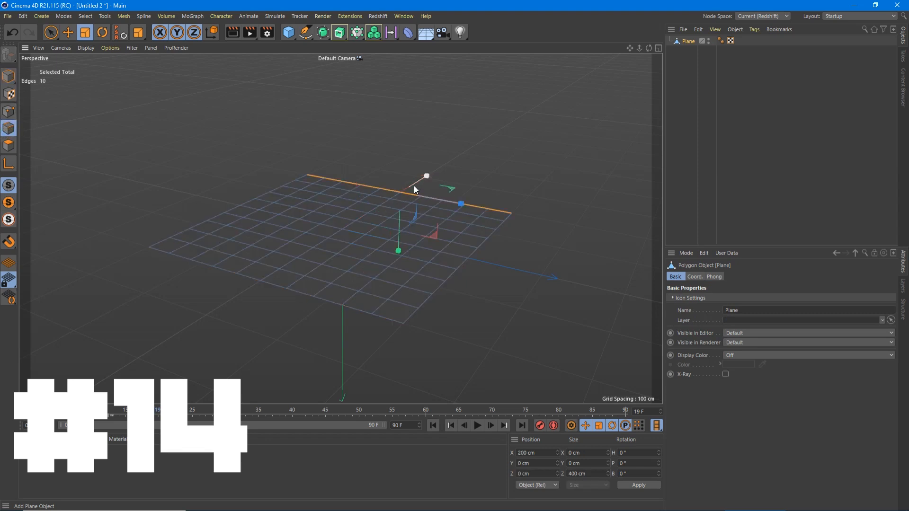
key(e)
alt+drag(407, 218, 396, 199)
alt+middle_drag(395, 196, 219, 212)
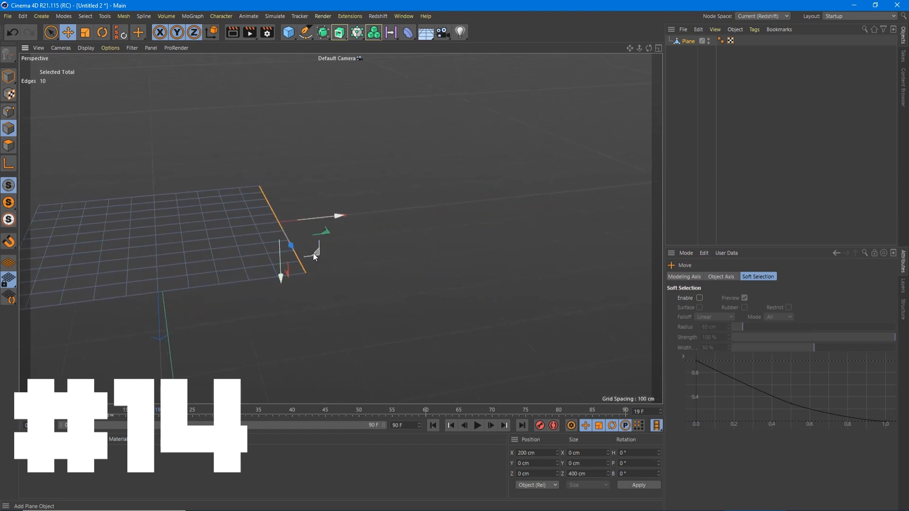
Step: Extrude the plane's selected border edges into a slanted bend and a tall wall, moving the wall's lower edge loop to about Y -109 cm
ctrl+drag(313, 252, 340, 214)
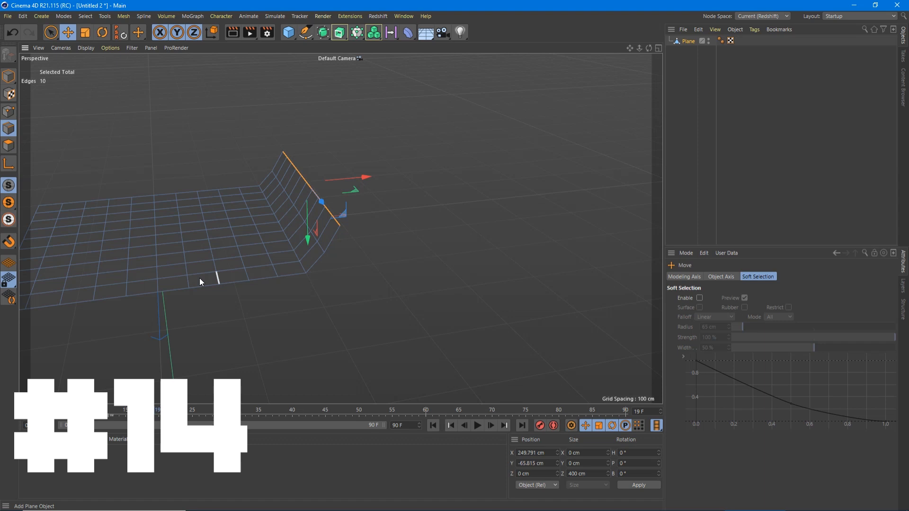
ctrl+drag(303, 231, 307, 103)
alt+drag(261, 229, 298, 228)
drag(232, 188, 233, 226)
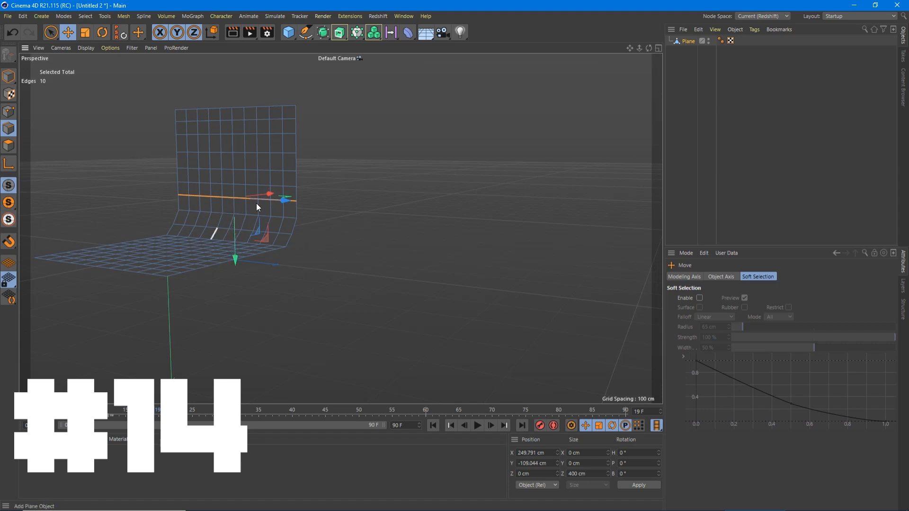
Step: Add a Subdivision Surface as the plane's parent, select the Plane object, and switch the smoothing off to expose the base mesh
alt+click(327, 33)
alt+drag(292, 182, 215, 237)
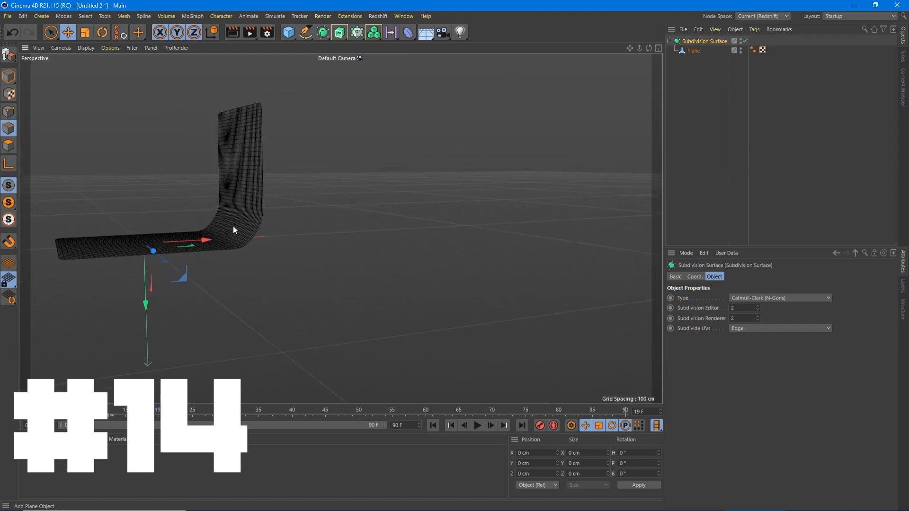
click(682, 53)
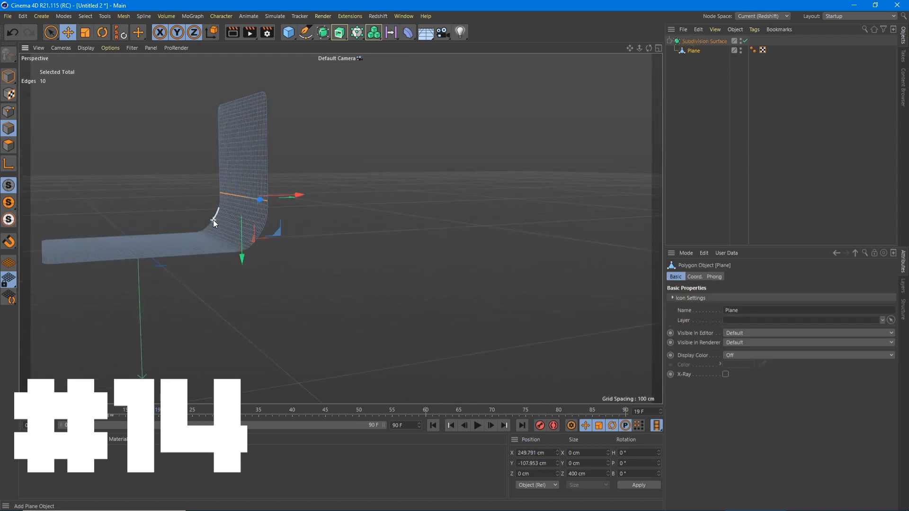
click(745, 41)
click(744, 41)
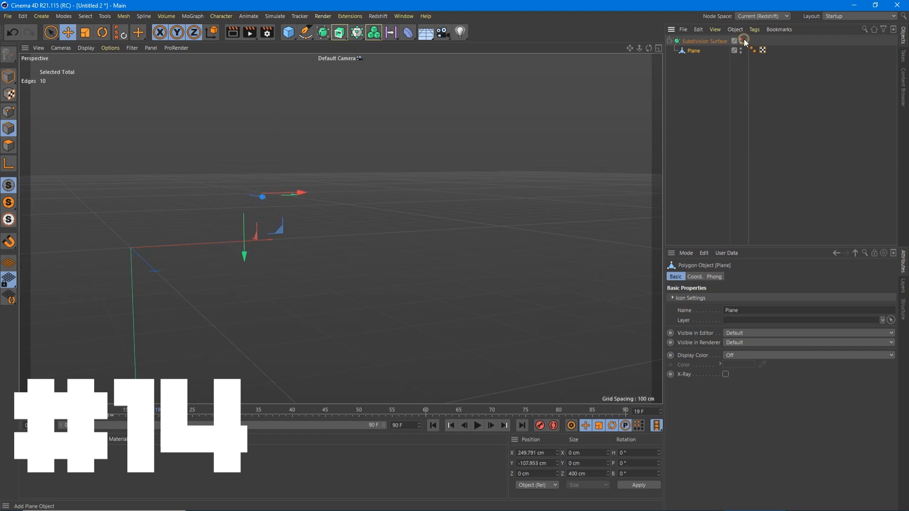
click(742, 42)
click(743, 42)
Step: Move the edge loop midway through the bend to about X 231 cm, Y -28 cm and re-enable the Subdivision Surface
scroll(241, 229, up, 2)
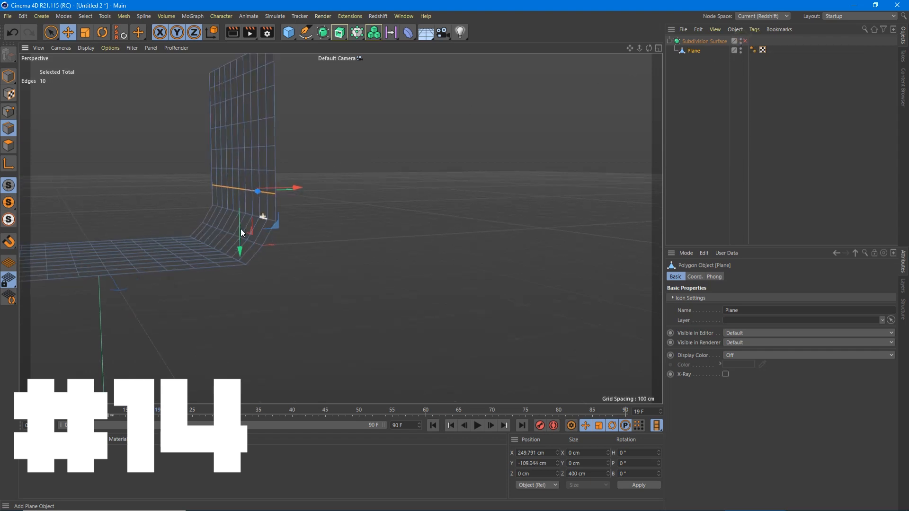
double_click(230, 232)
drag(265, 232, 271, 230)
drag(235, 260, 234, 266)
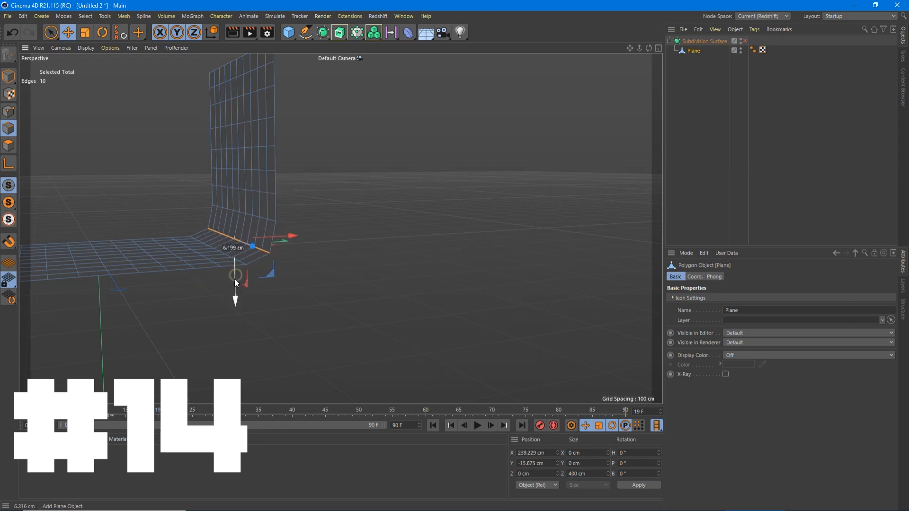
drag(279, 234, 276, 238)
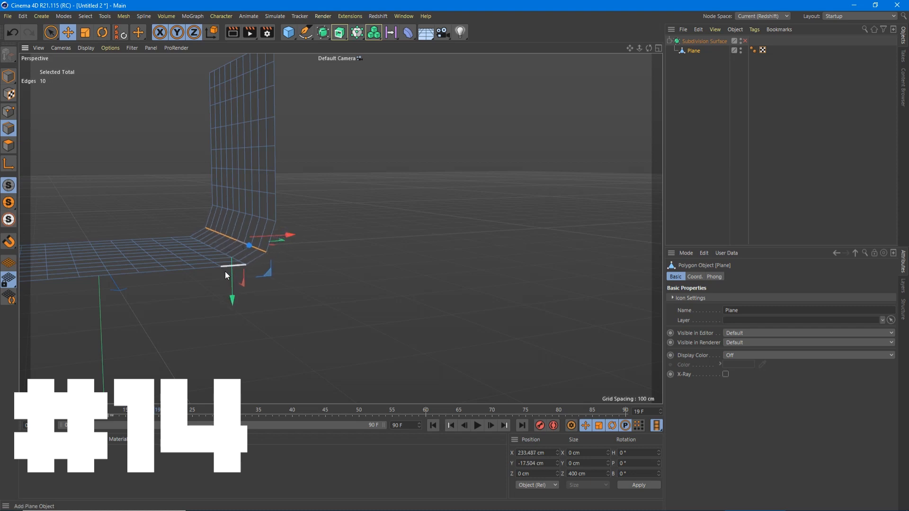
drag(231, 264, 231, 268)
click(745, 41)
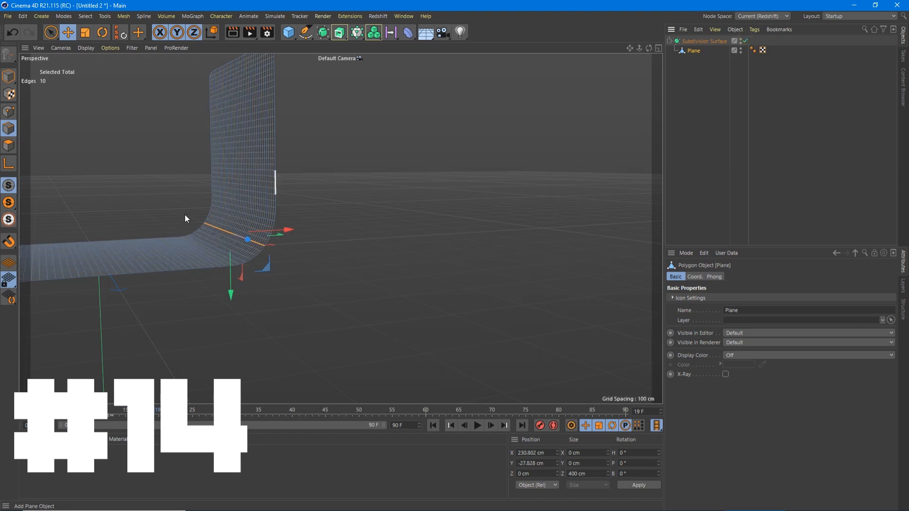
alt+drag(165, 245, 312, 258)
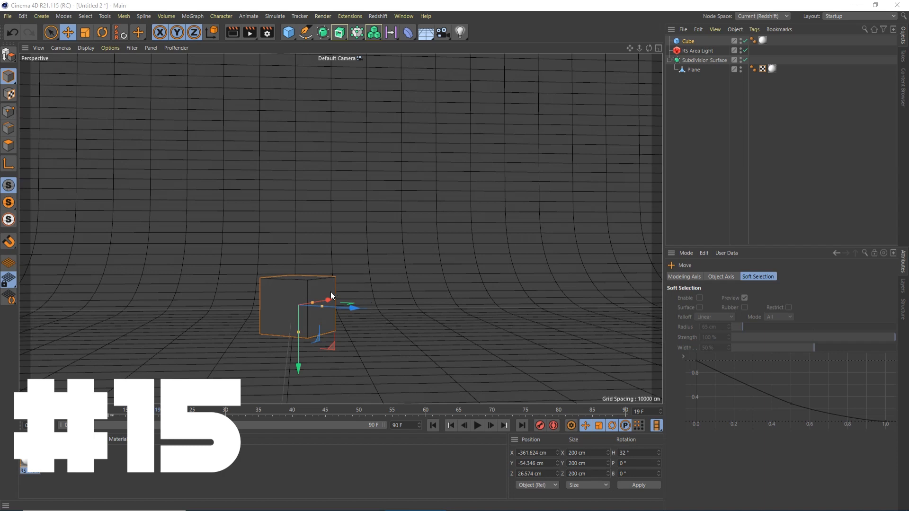
Step: Select the backdrop's Subdivision Surface, open the project settings, and set the project frame rate to 24 FPS
click(303, 220)
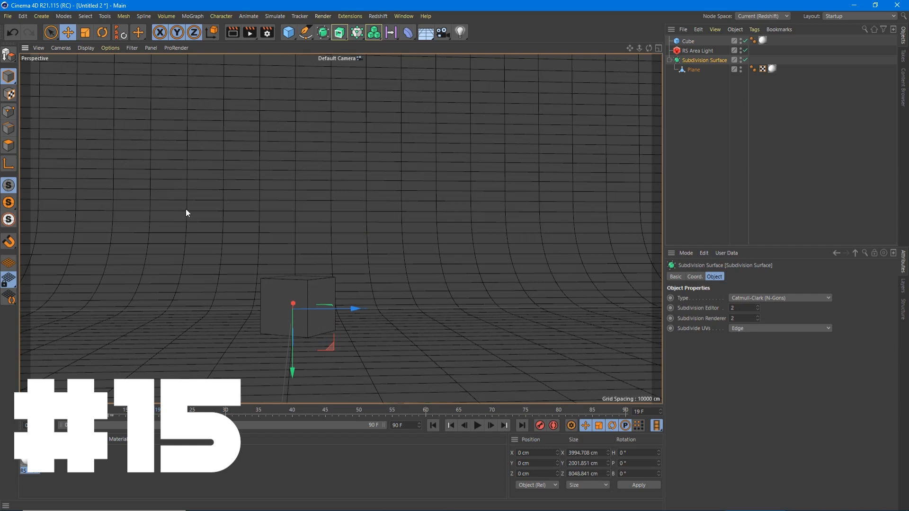
key(ctrl+d)
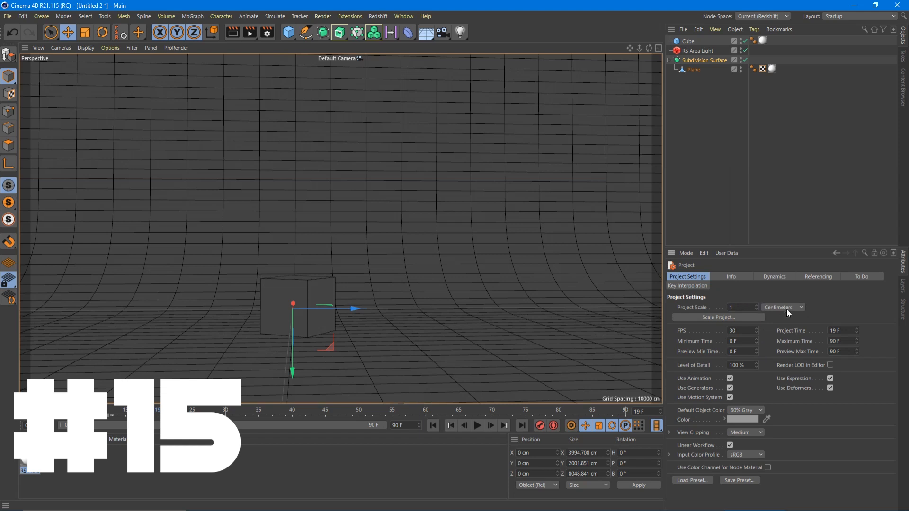
double_click(743, 329)
text(24)
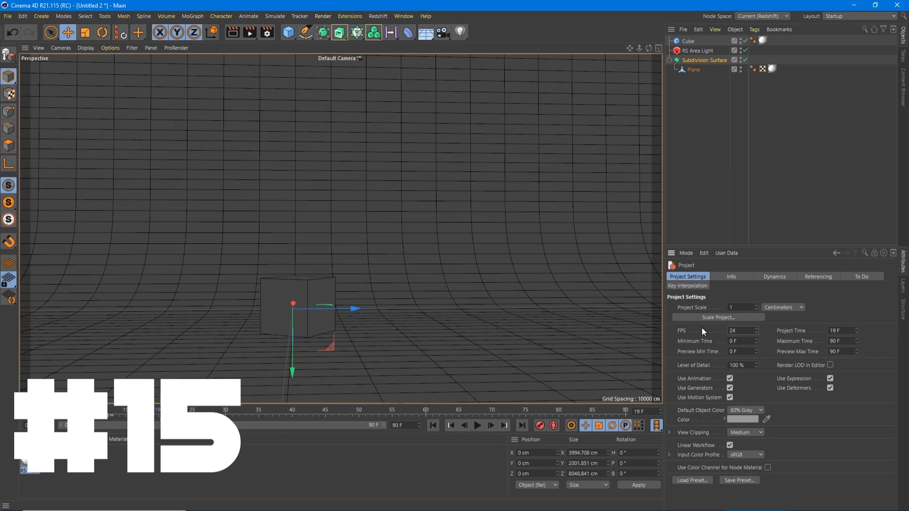
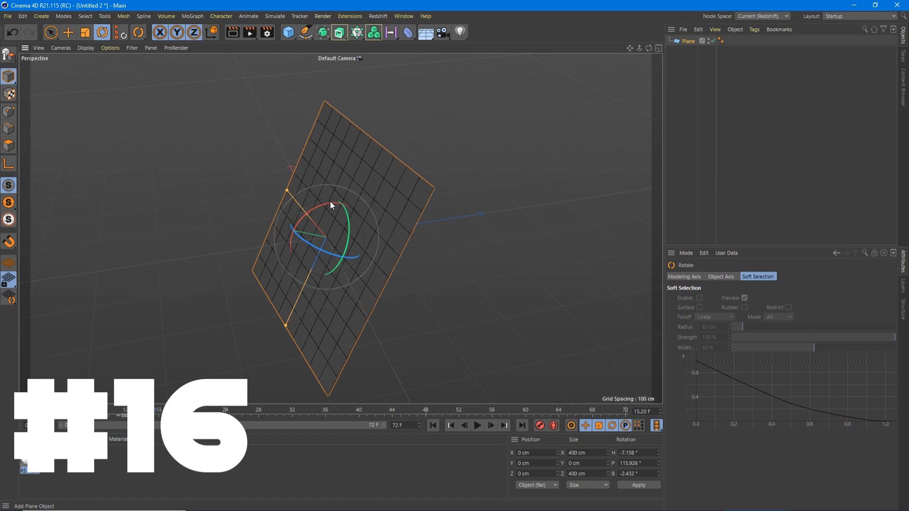
Step: Undo the last rotation of the plane
key(ctrl+z)
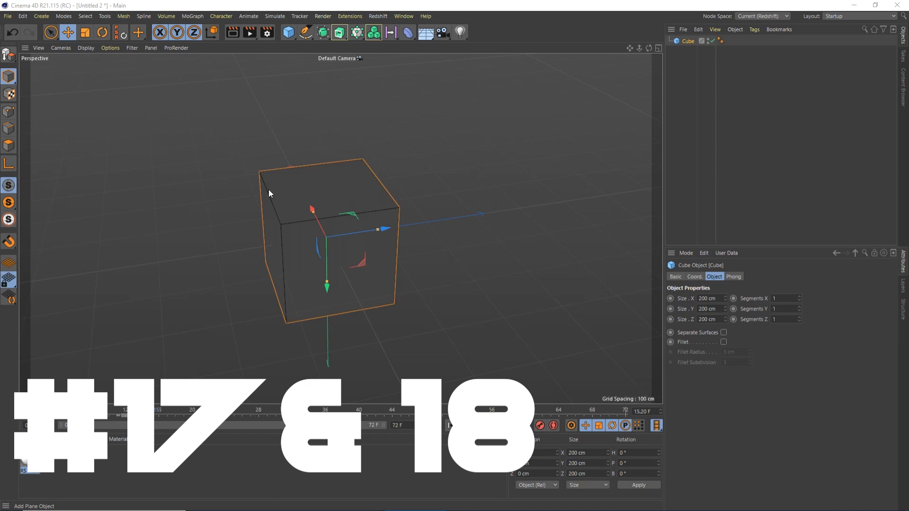
Step: Make the cube editable and try a 35° pitch rotation around its centred axis
click(13, 57)
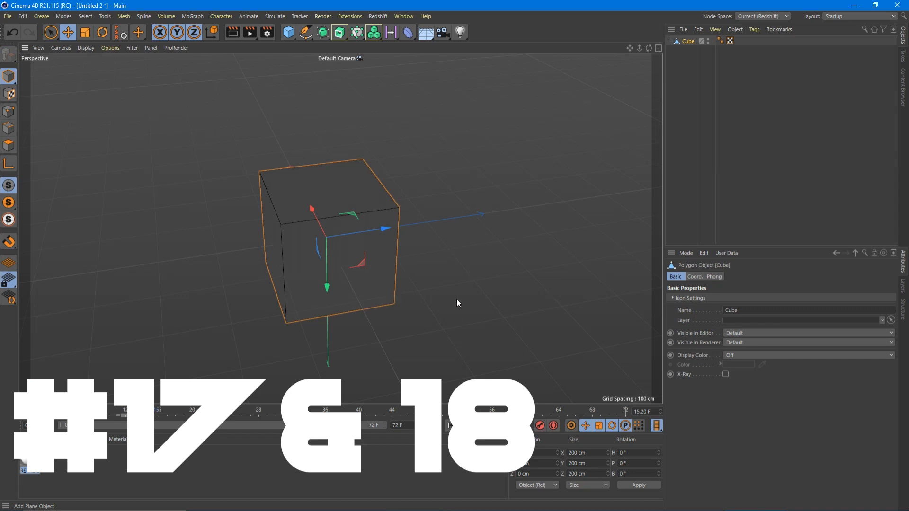
key(r)
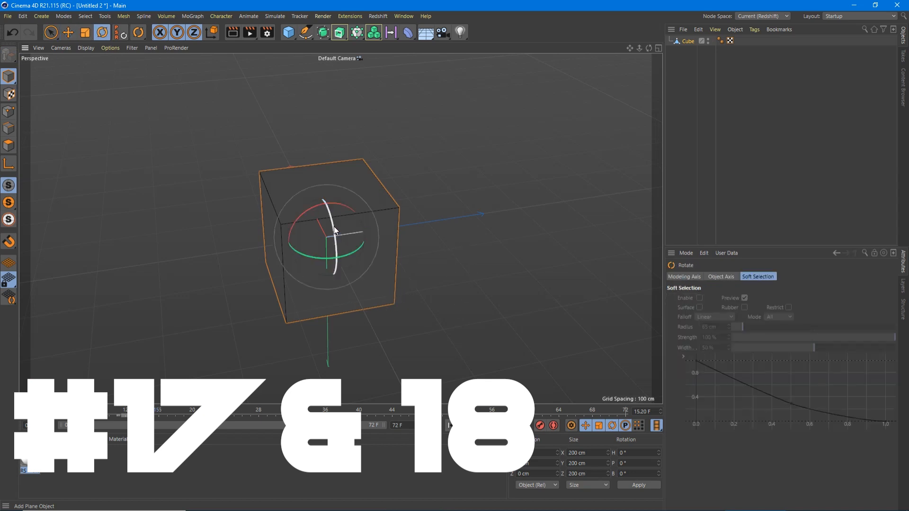
drag(305, 212, 331, 274)
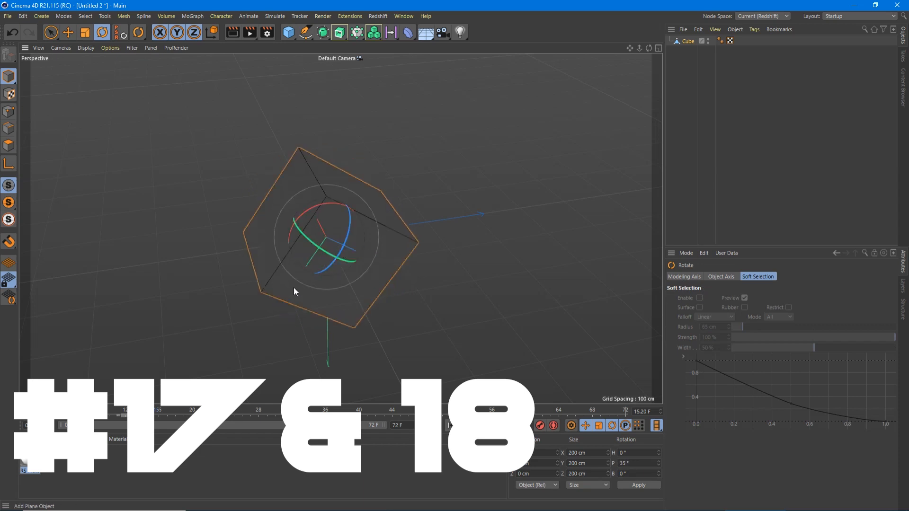
key(ctrl+z)
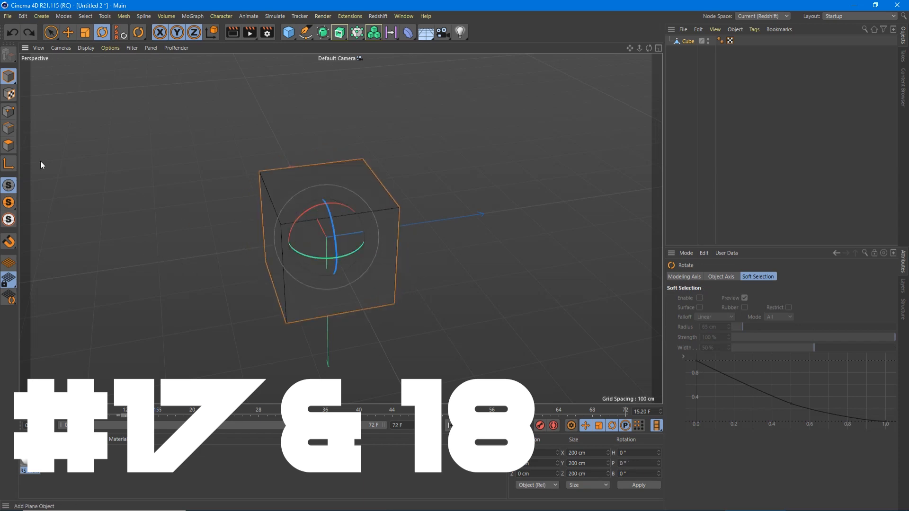
Step: Enable axis editing and move the cube's axis freehand to just outside its lower corner, at about Z 123 cm
click(9, 167)
key(e)
drag(360, 265, 284, 178)
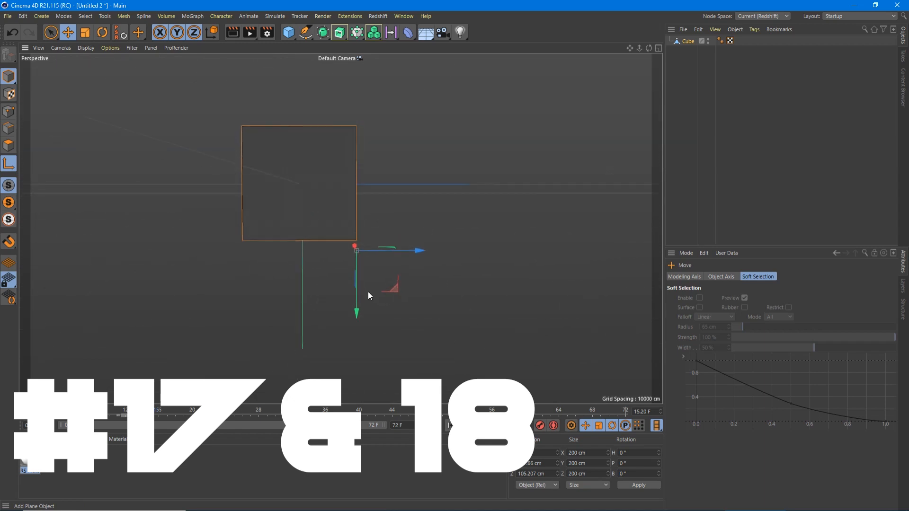
drag(395, 295, 401, 275)
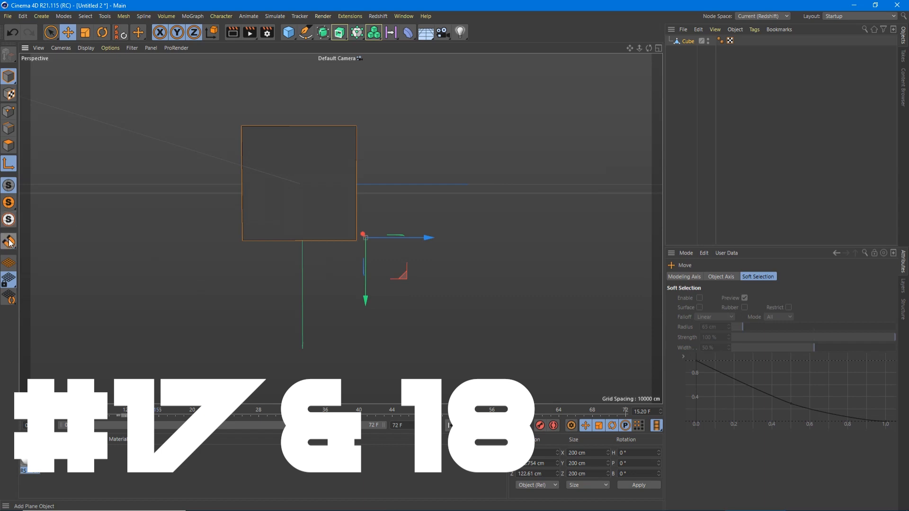
Step: Enable snapping and snap the cube's axis onto its lower edge at Z 100 cm
drag(10, 246, 186, 264)
mouse_move(404, 276)
mouse_down()
mouse_move(382, 285)
mouse_move(408, 265)
mouse_move(385, 285)
mouse_move(405, 277)
mouse_move(388, 278)
mouse_move(398, 265)
mouse_move(402, 274)
mouse_move(399, 223)
mouse_move(397, 281)
mouse_up()
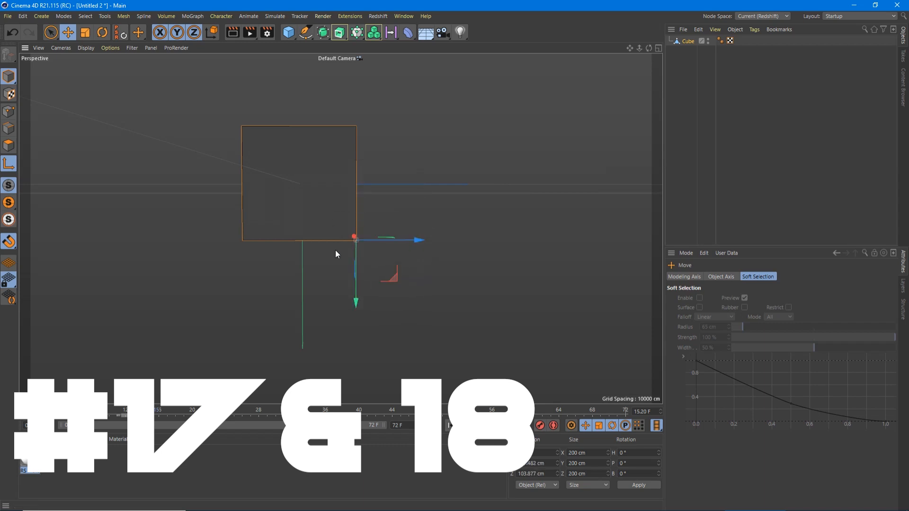
alt+drag(333, 215, 413, 271)
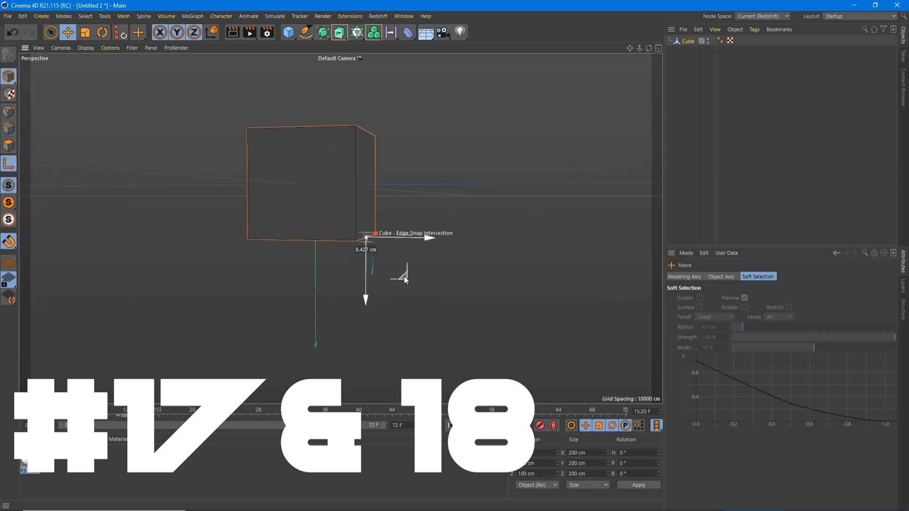
alt+drag(332, 235, 393, 272)
key(ctrl+z)
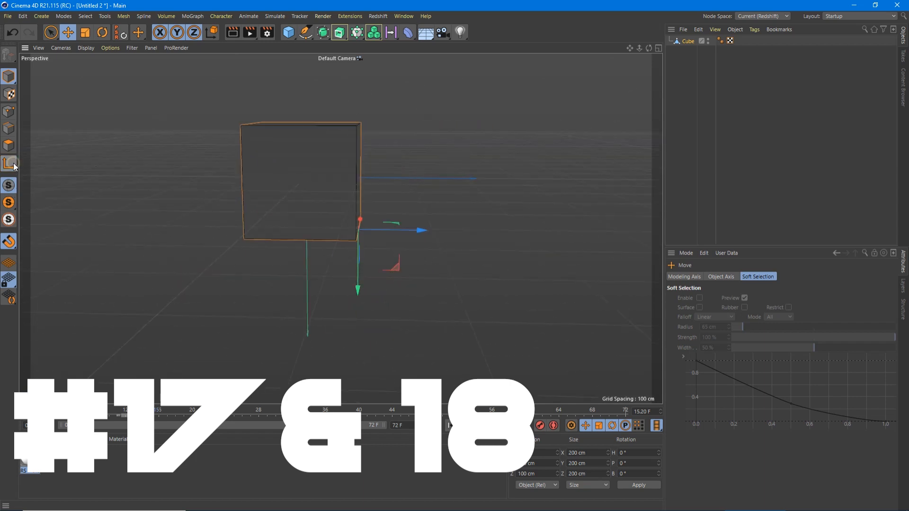
Step: Leave axis editing, rotate the cube to 90° pitch around its relocated axis, and scale it from that point
key(r)
drag(347, 194, 403, 216)
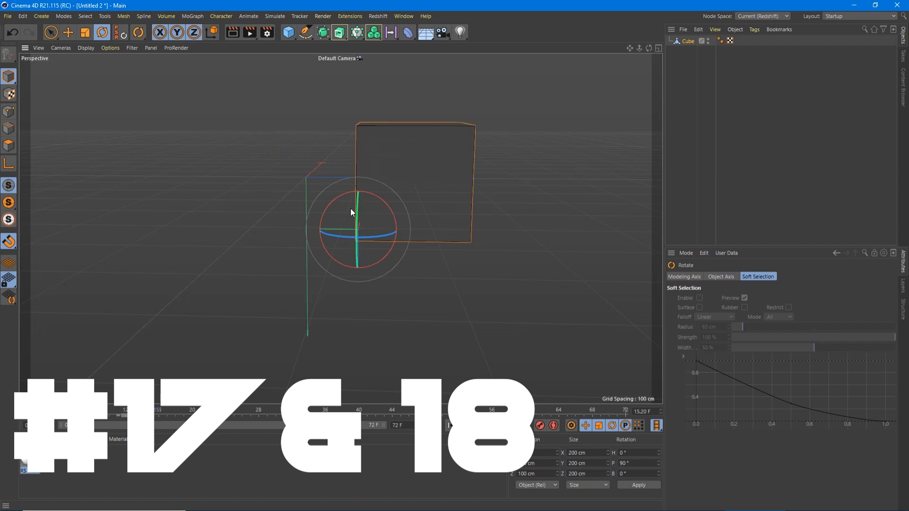
click(8, 146)
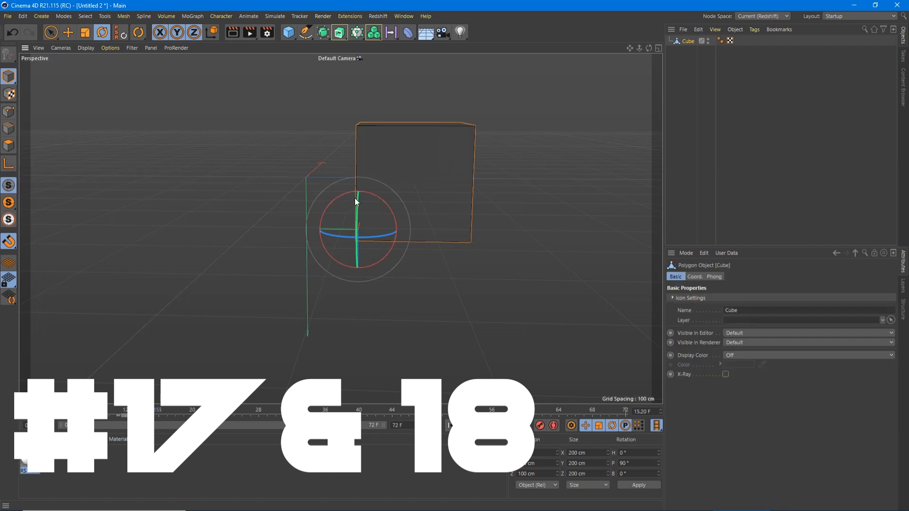
key(t)
drag(298, 230, 362, 247)
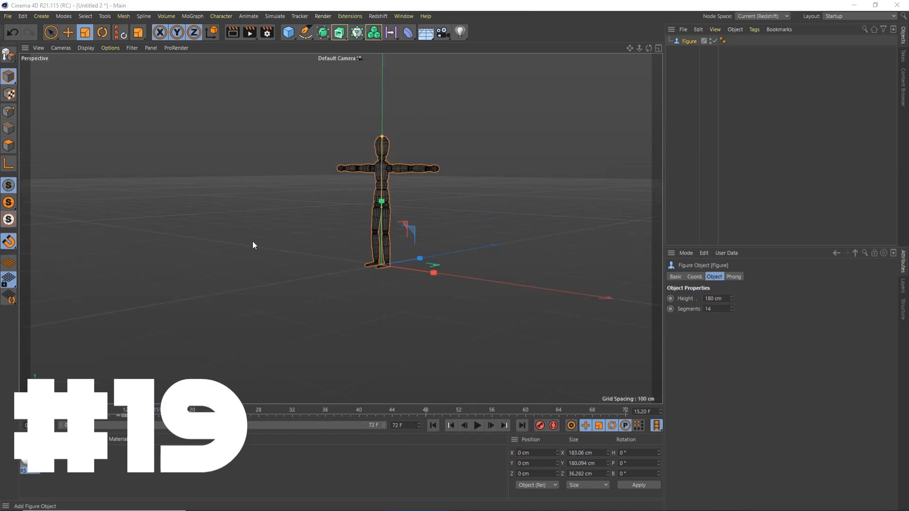
Step: Copy and paste the Figure object and move the duplicate about 177 cm along the X axis
click(388, 228)
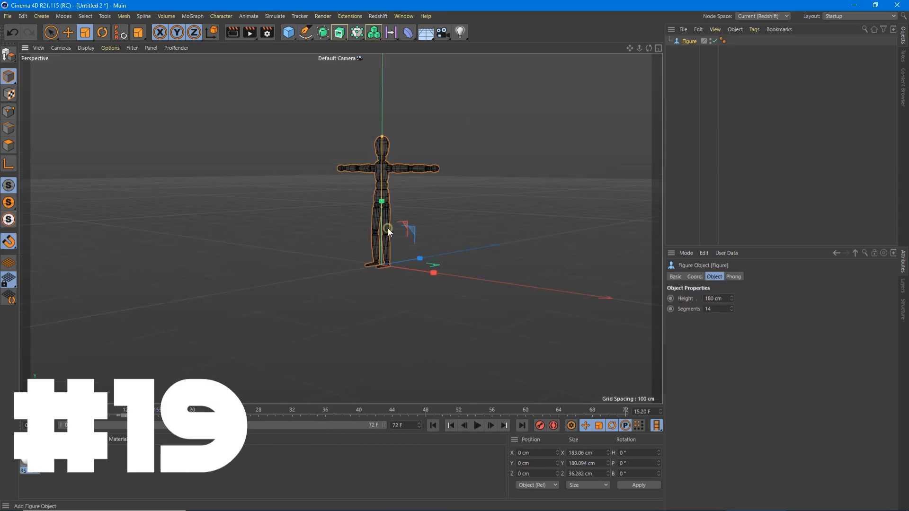
key(e)
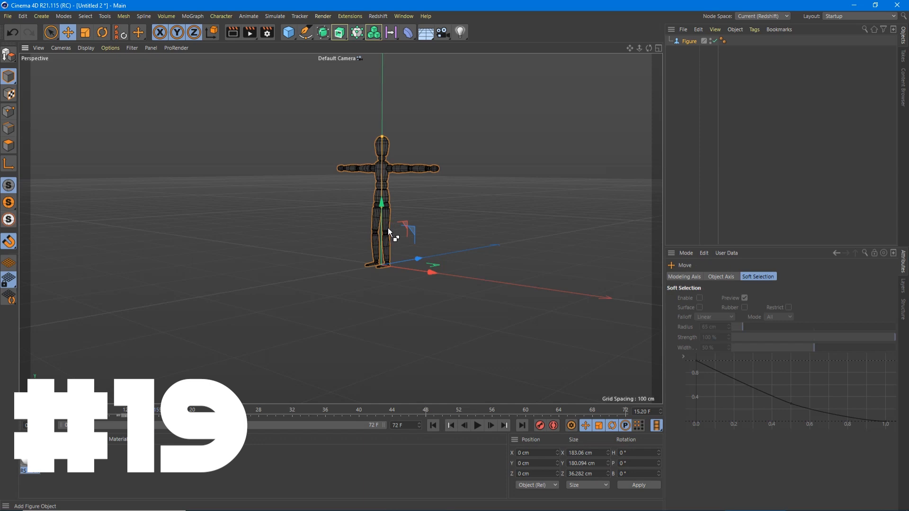
key(ctrl+v)
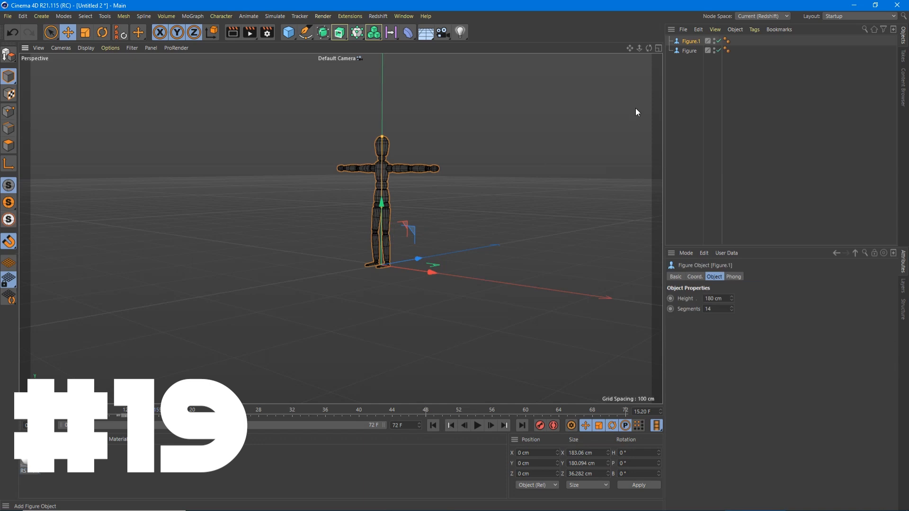
drag(404, 269, 461, 286)
Step: Undo and redo the figure's duplication and move, and create a further copy by moving the duplicate along its Z axis
key(ctrl+z)
key(ctrl+z)
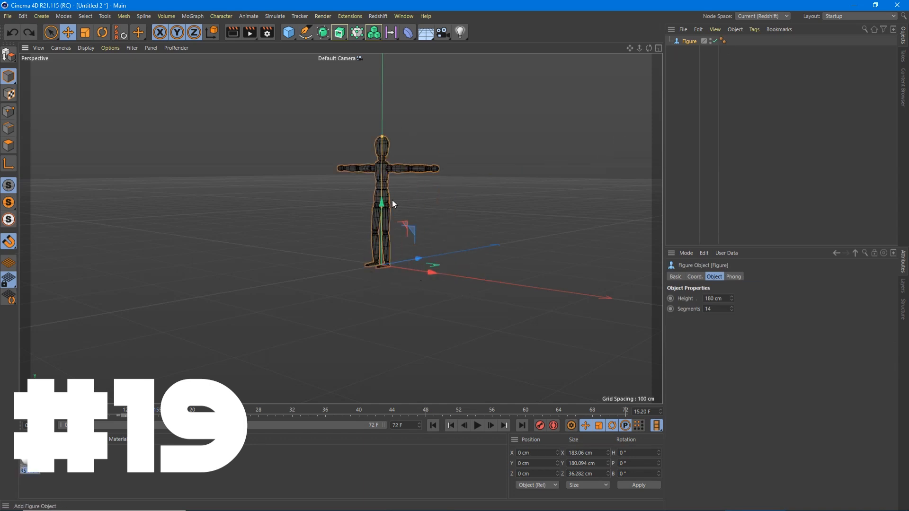
key(ctrl+y)
key(ctrl+y)
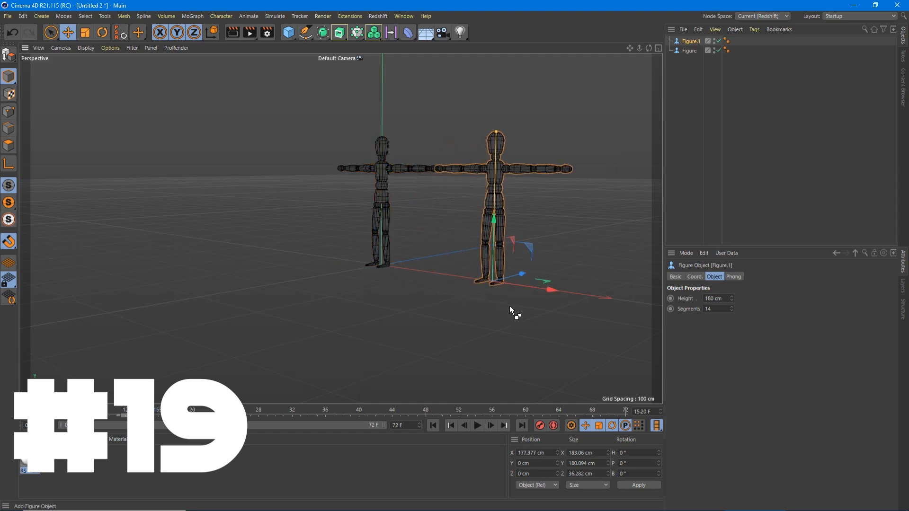
ctrl+drag(519, 274, 343, 273)
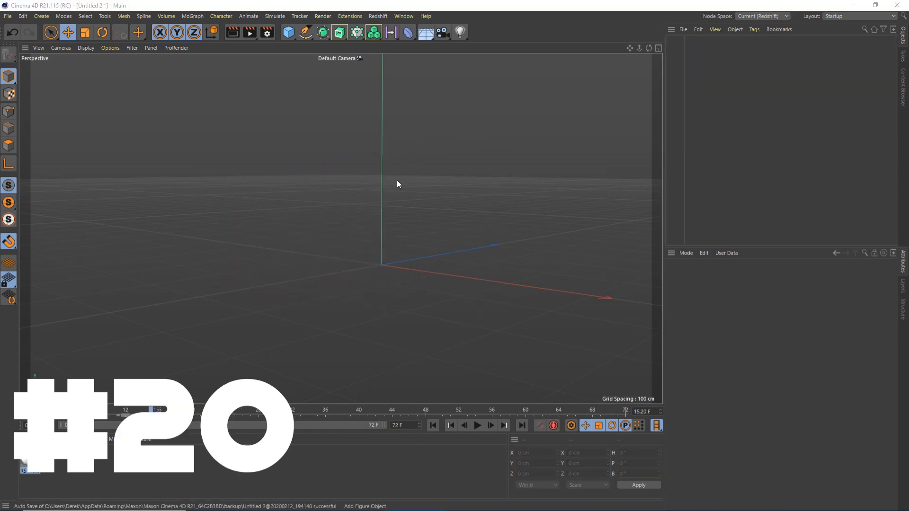
Step: Draw a closed four-point Bezier spline around the origin in the Perspective view with the Spline Pen
alt+drag(382, 241, 365, 232)
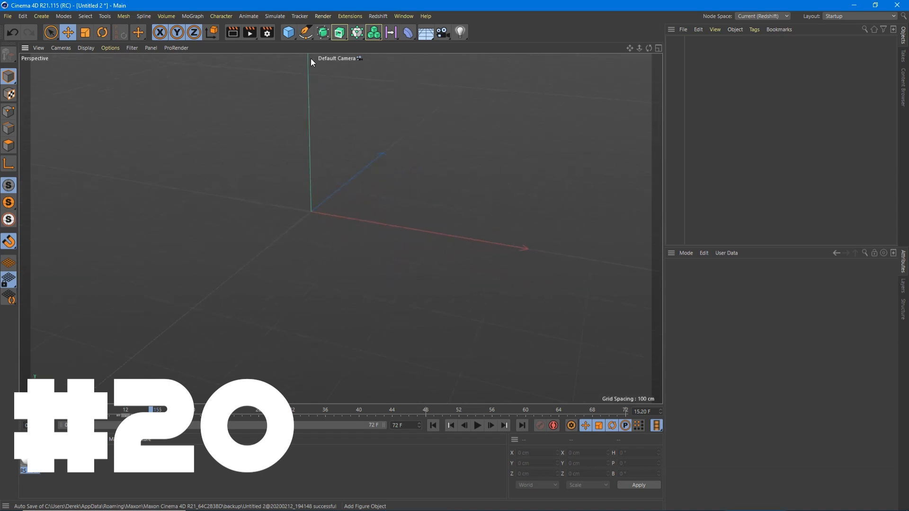
click(305, 34)
middle_click(279, 192)
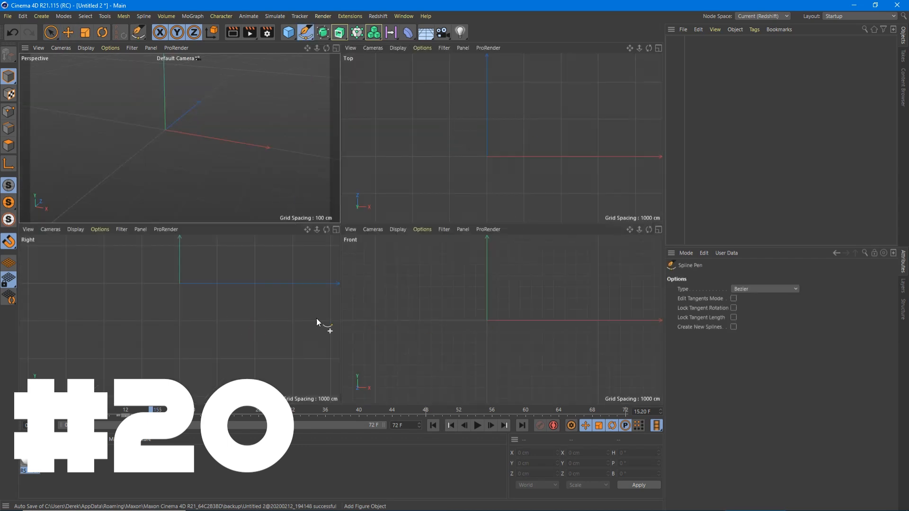
middle_click(207, 119)
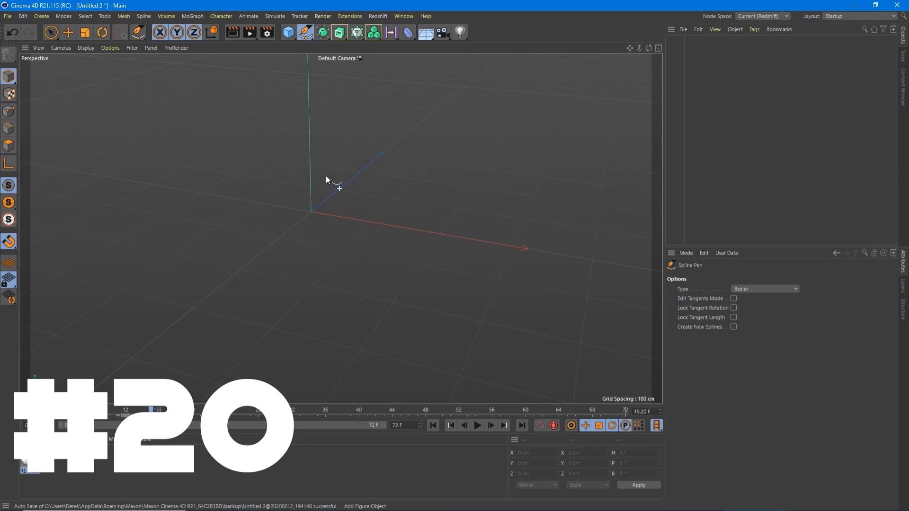
click(283, 180)
click(221, 226)
click(348, 251)
click(398, 198)
click(285, 180)
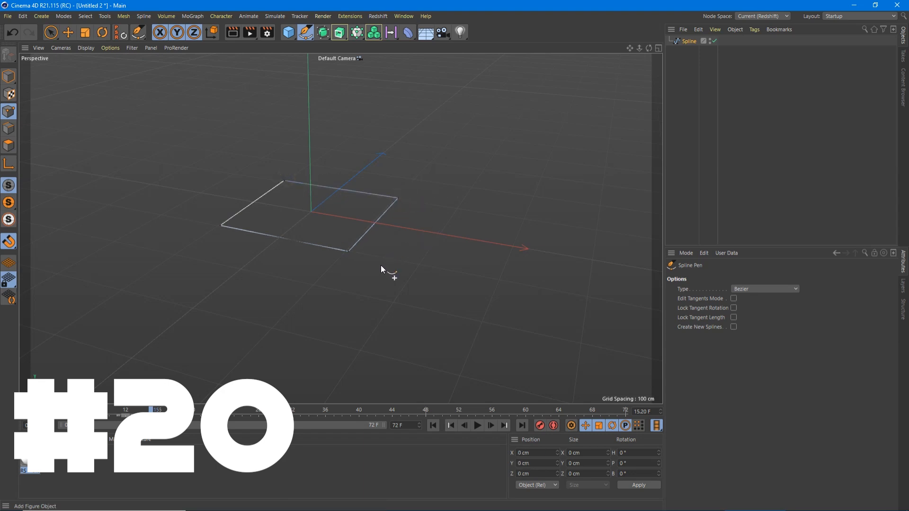
Step: Check the perspective-drawn spline from a low angle and undo all of its points
alt+drag(361, 280, 415, 268)
key(ctrl+z)
key(ctrl+z)
key(ctrl+z)
key(ctrl+z)
key(ctrl+z)
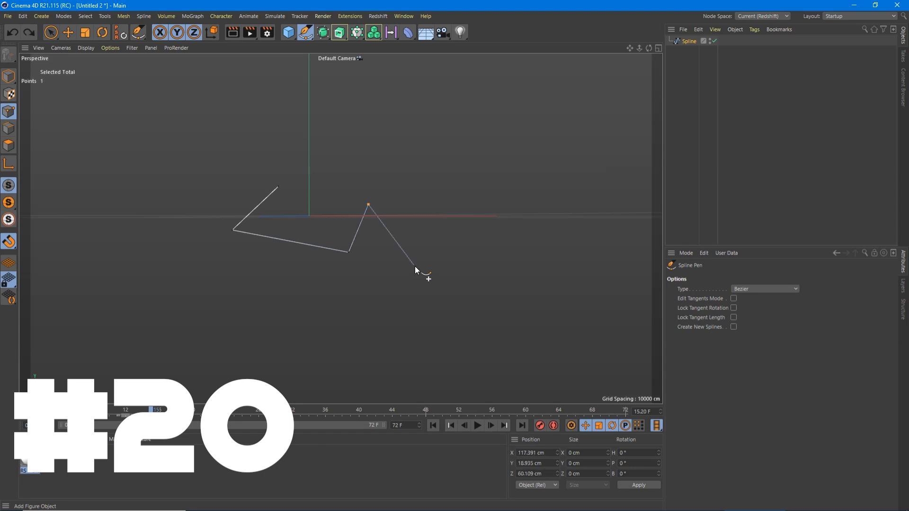
Step: Draw a closed square spline about 2000 cm wide around the origin in the Top view, snapping back to its first point
middle_click(366, 239)
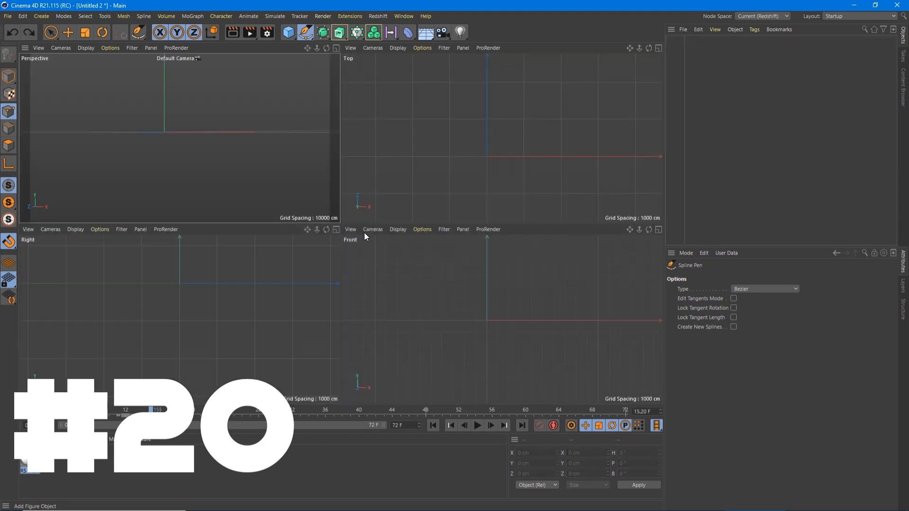
click(448, 119)
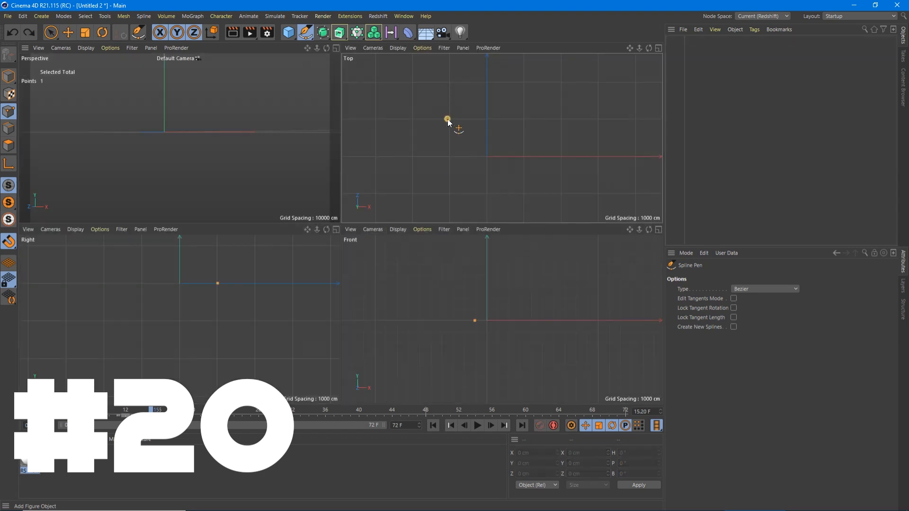
click(523, 119)
click(525, 193)
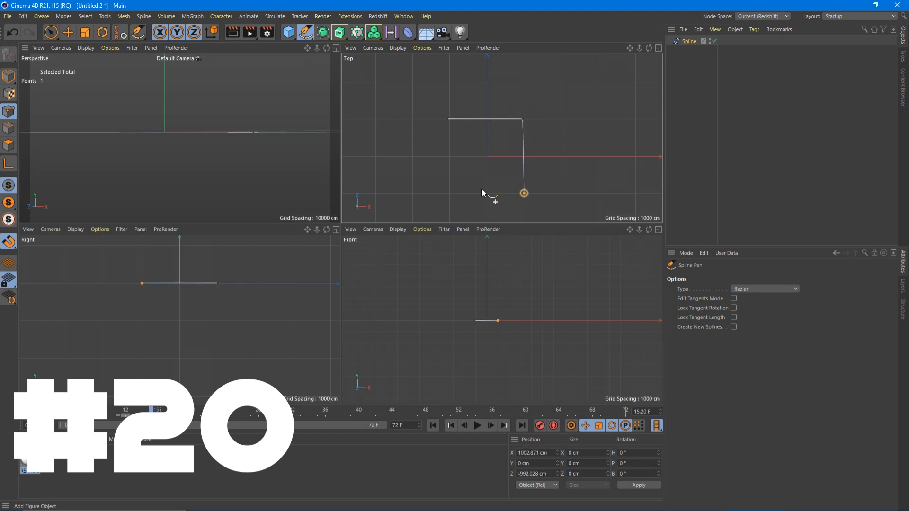
click(448, 193)
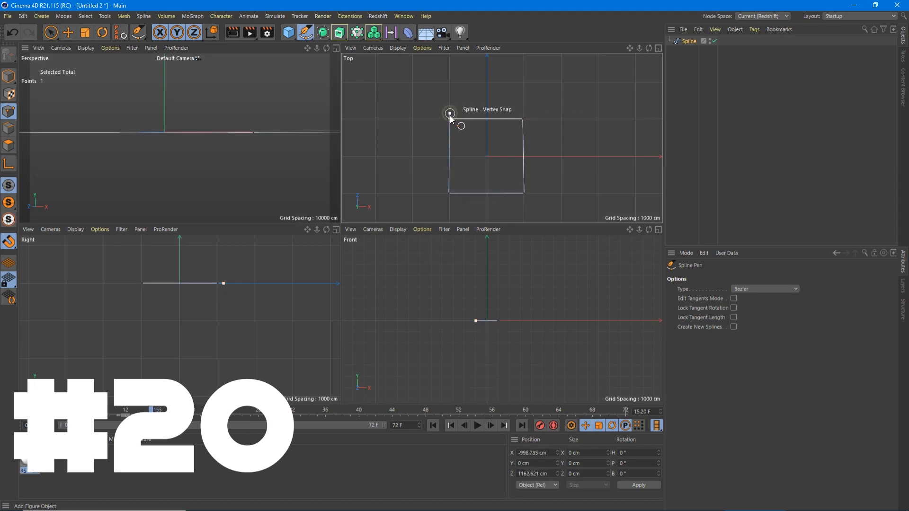
click(450, 119)
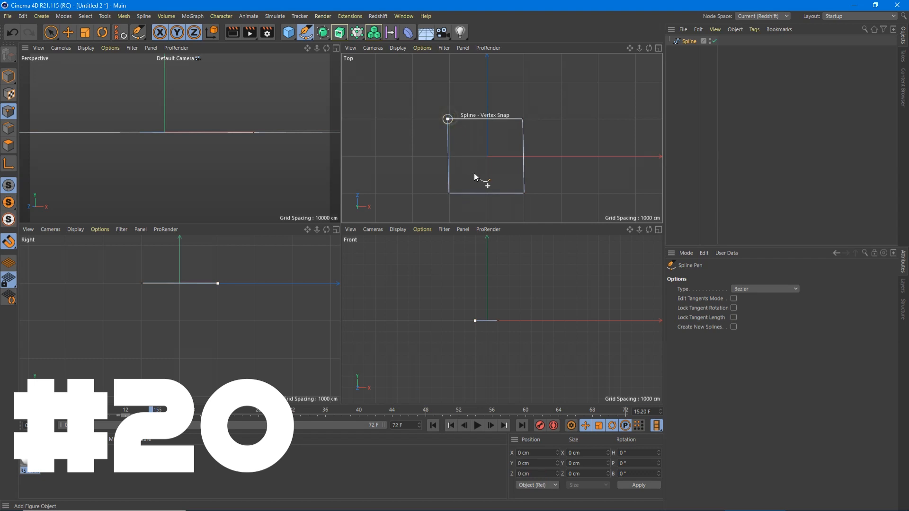
Step: Examine the closed square spline from several angles in the Perspective view to check that it lies flat
scroll(198, 133, down, 3)
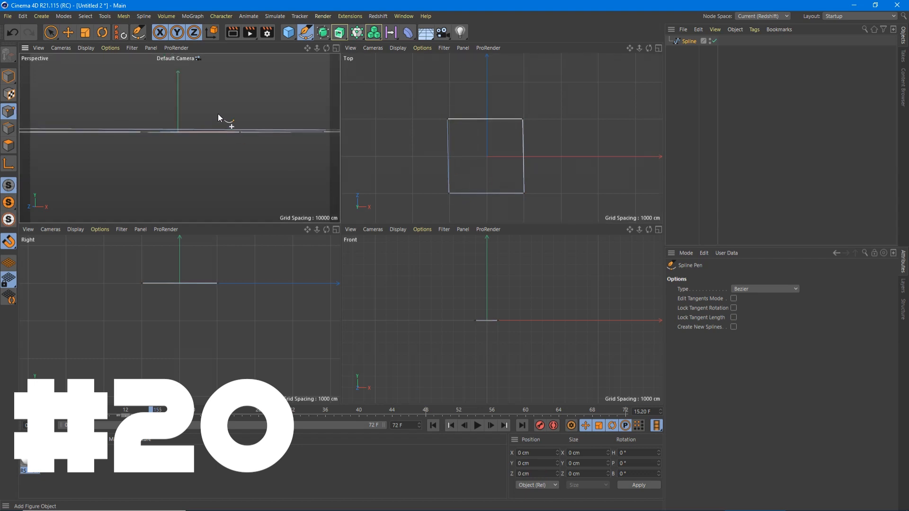
alt+drag(224, 110, 215, 163)
scroll(214, 164, down, 5)
alt+middle_drag(212, 182, 197, 121)
middle_click(199, 124)
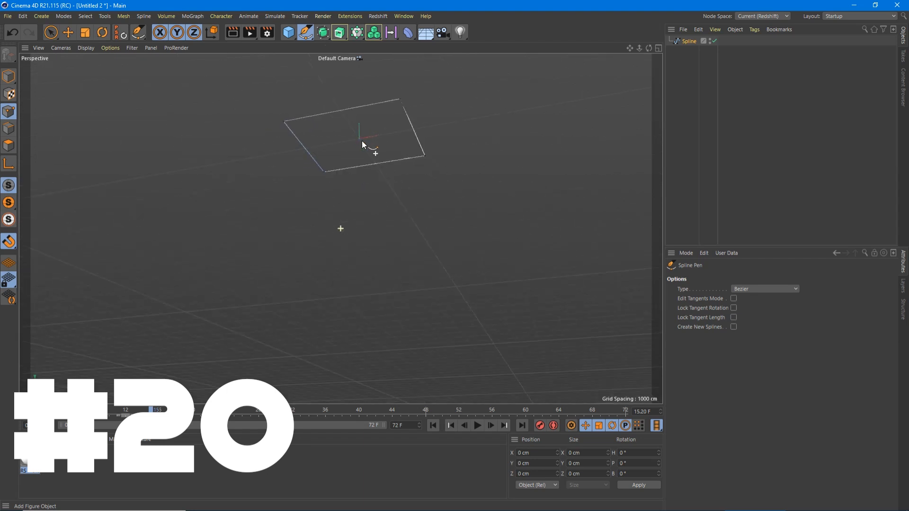
alt+drag(425, 188, 311, 228)
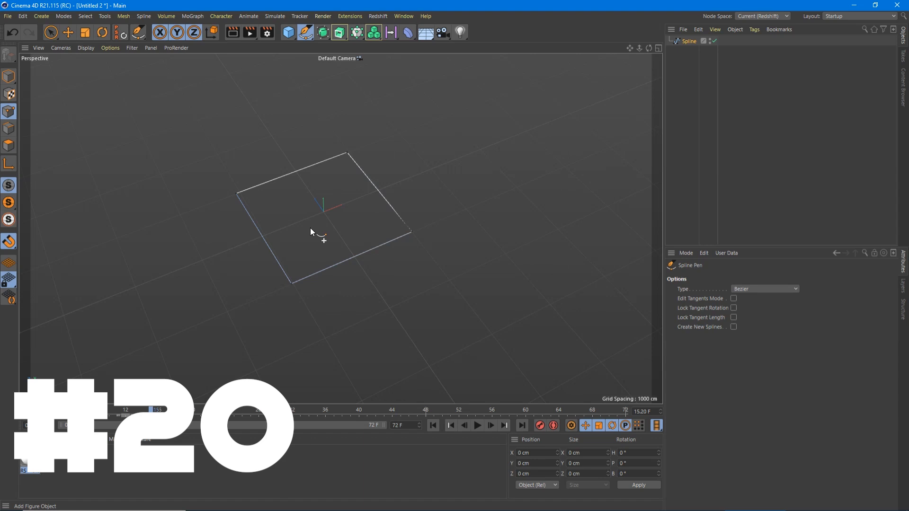
alt+drag(284, 225, 216, 213)
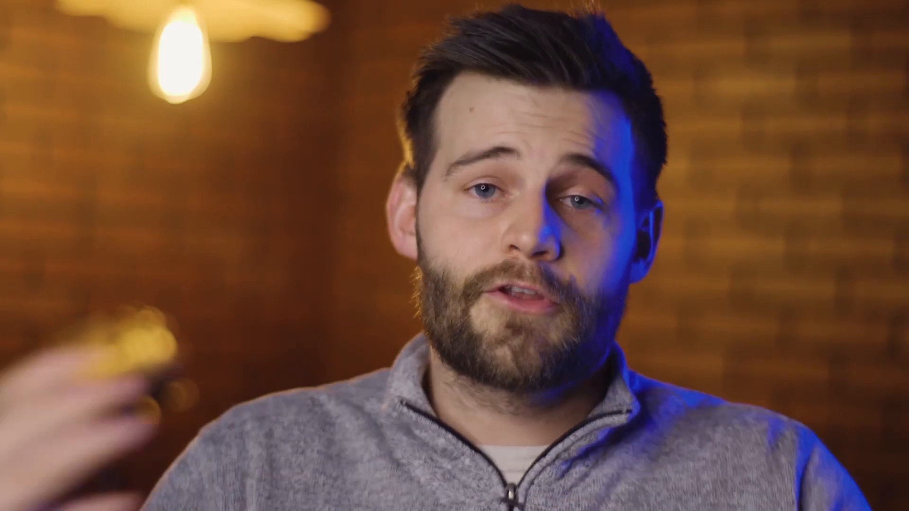